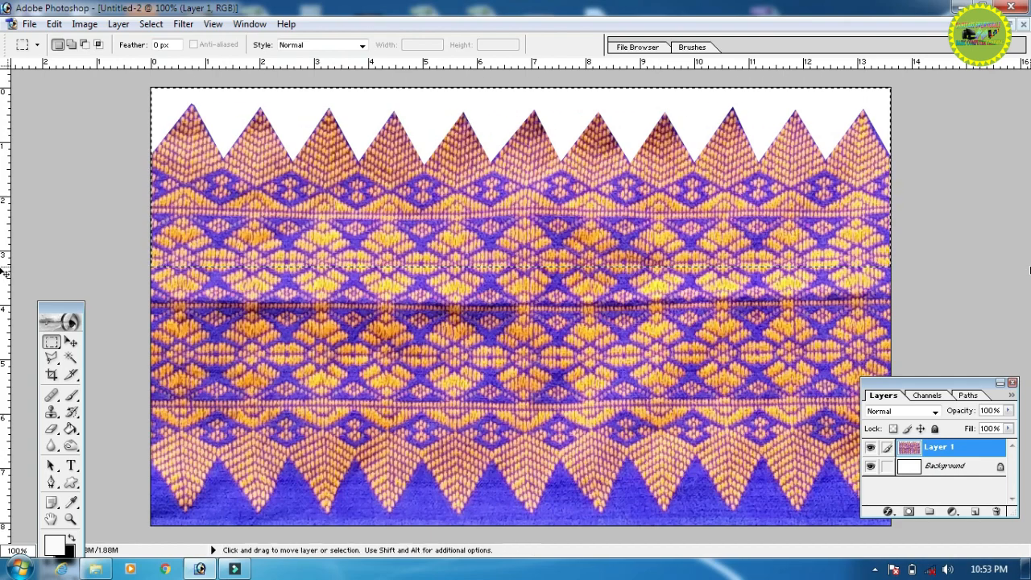
key(ctrl+n)
key(Return)
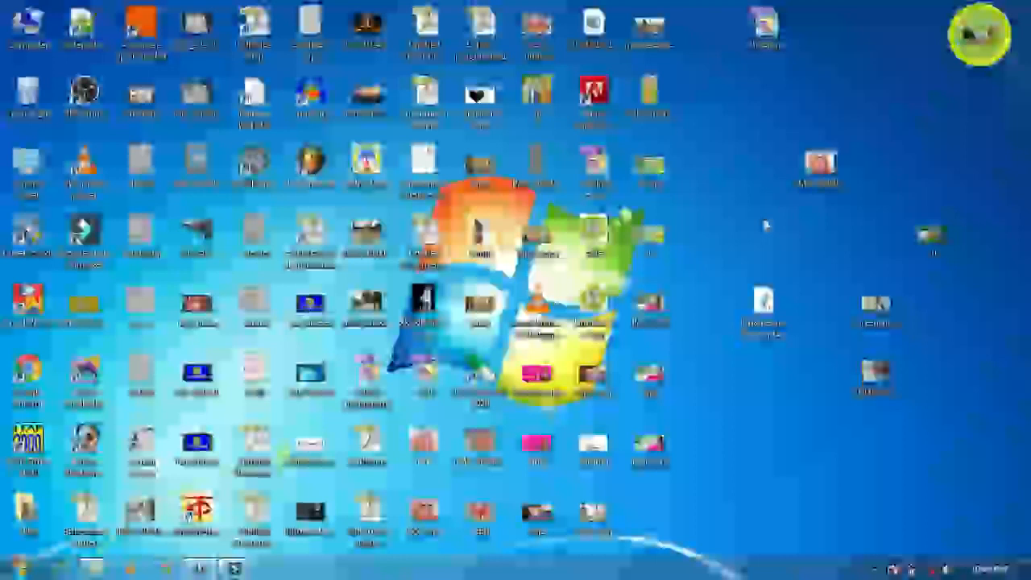
right_click(762, 219)
click(794, 261)
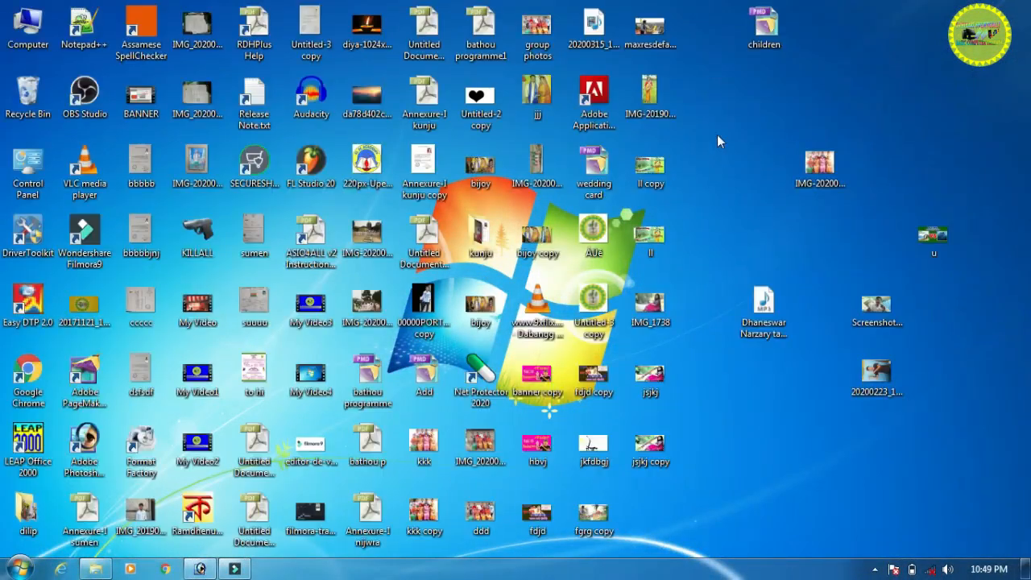
right_click(718, 136)
click(741, 178)
Switch to Adobe Photoshop and open the image IMG_20181129_115336 from the ARONAI folder on Local Disk (D:)
click(213, 570)
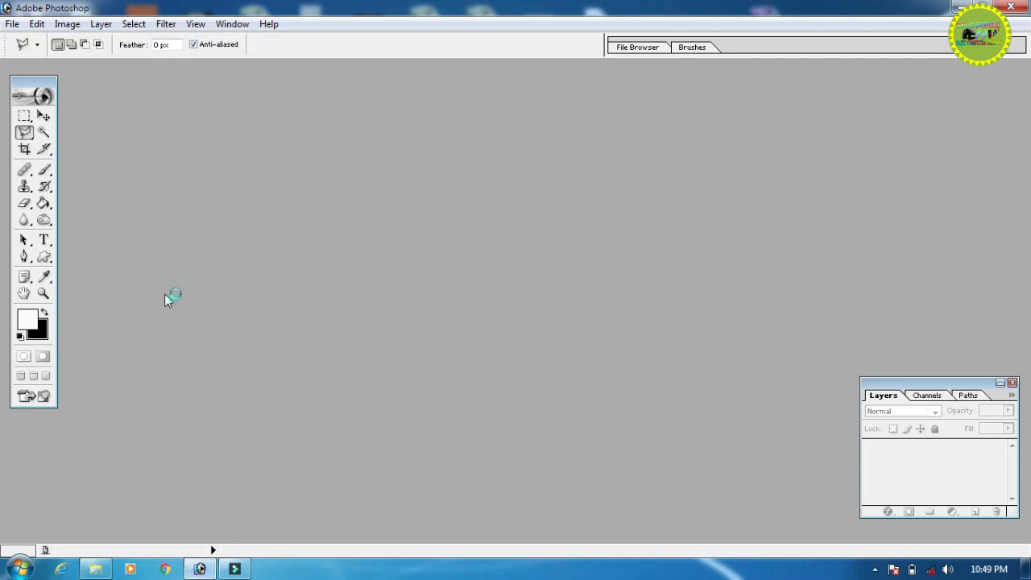
click(11, 26)
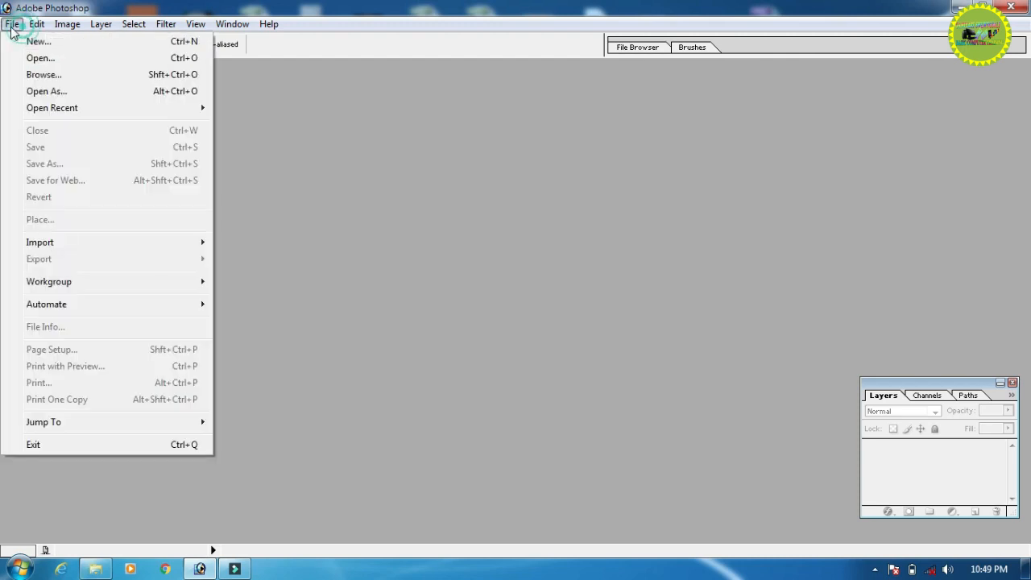
click(386, 320)
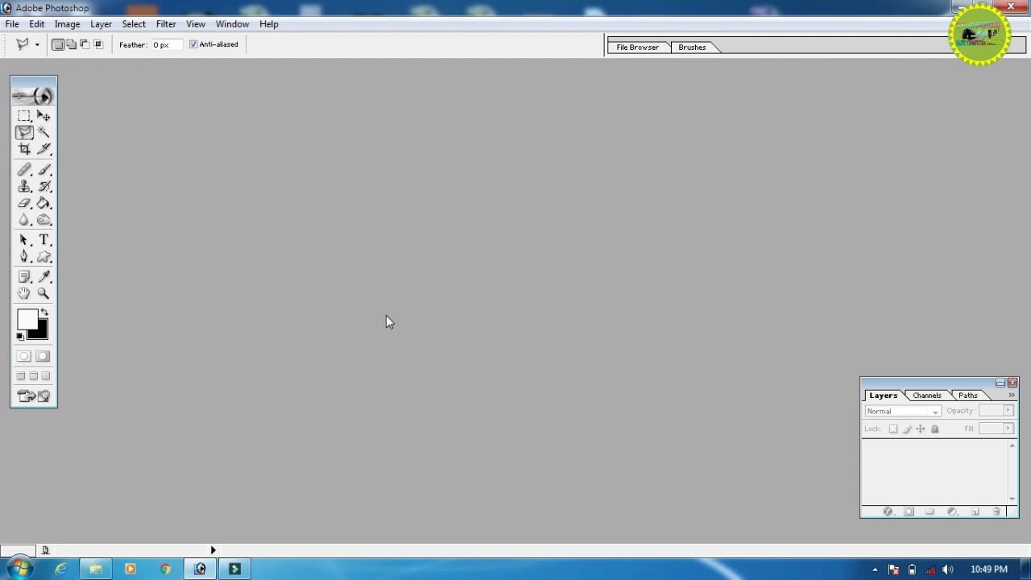
click(13, 24)
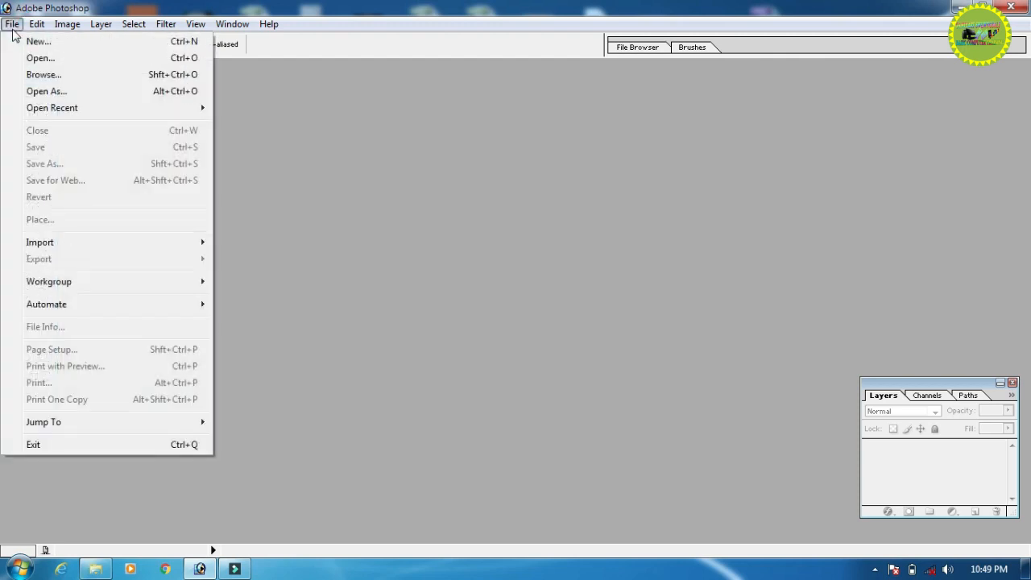
click(32, 58)
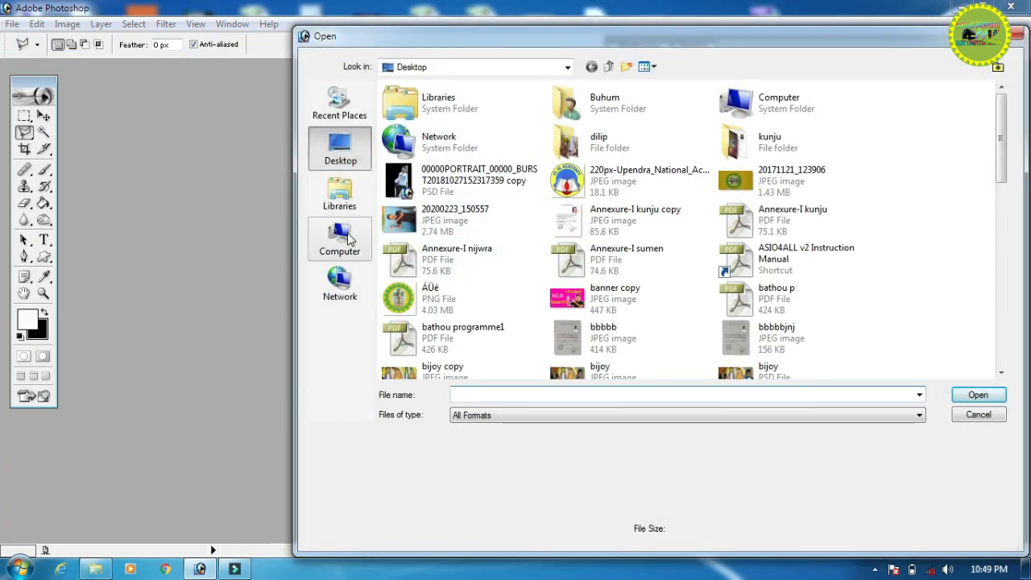
click(348, 232)
double_click(596, 121)
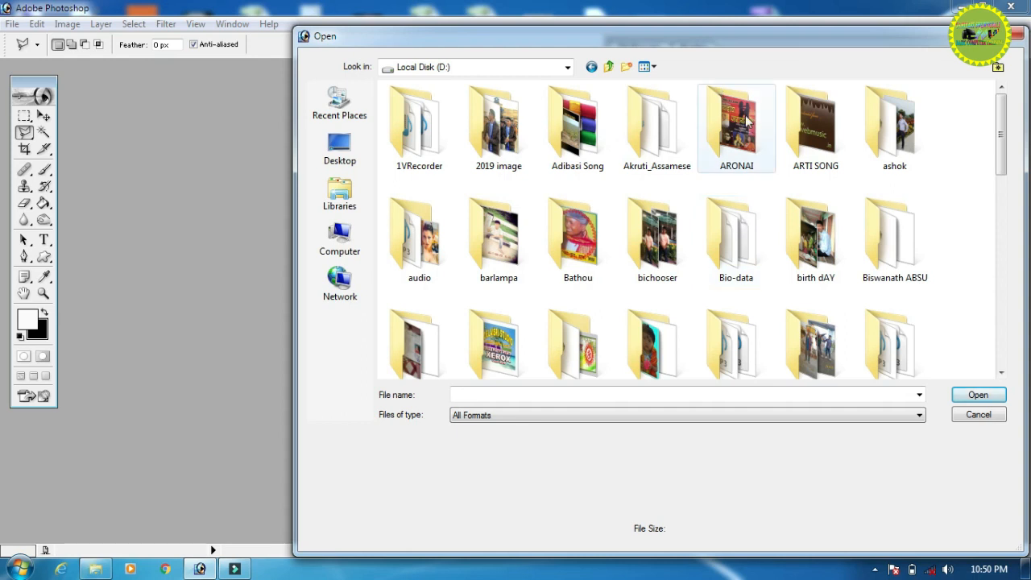
double_click(741, 117)
drag(1000, 155, 1005, 306)
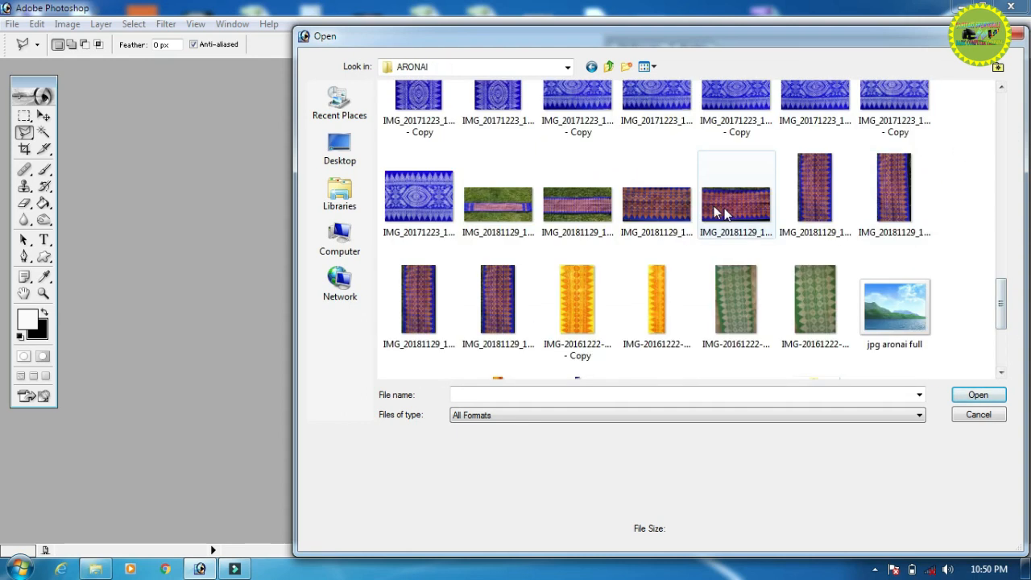
click(529, 204)
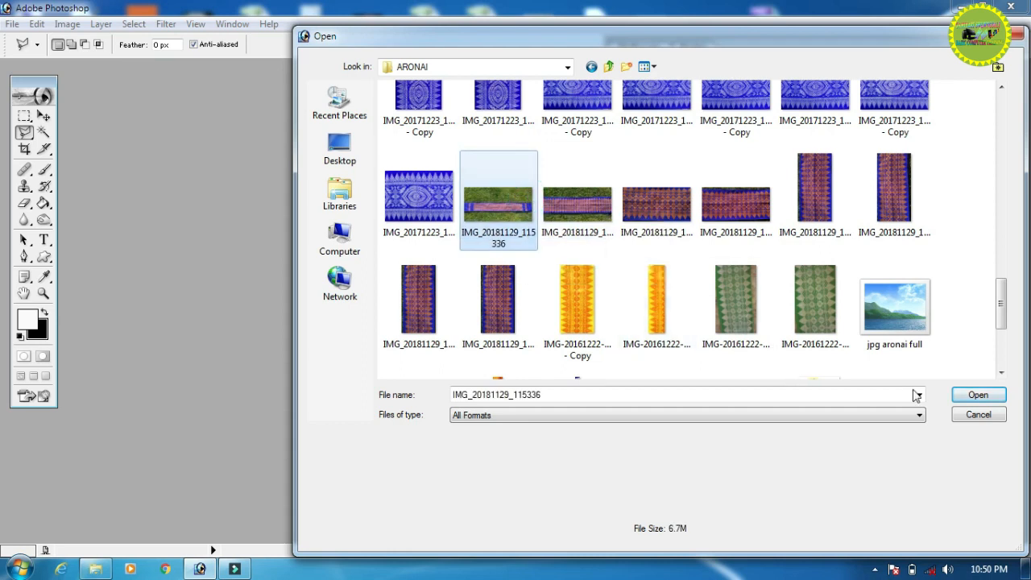
click(964, 392)
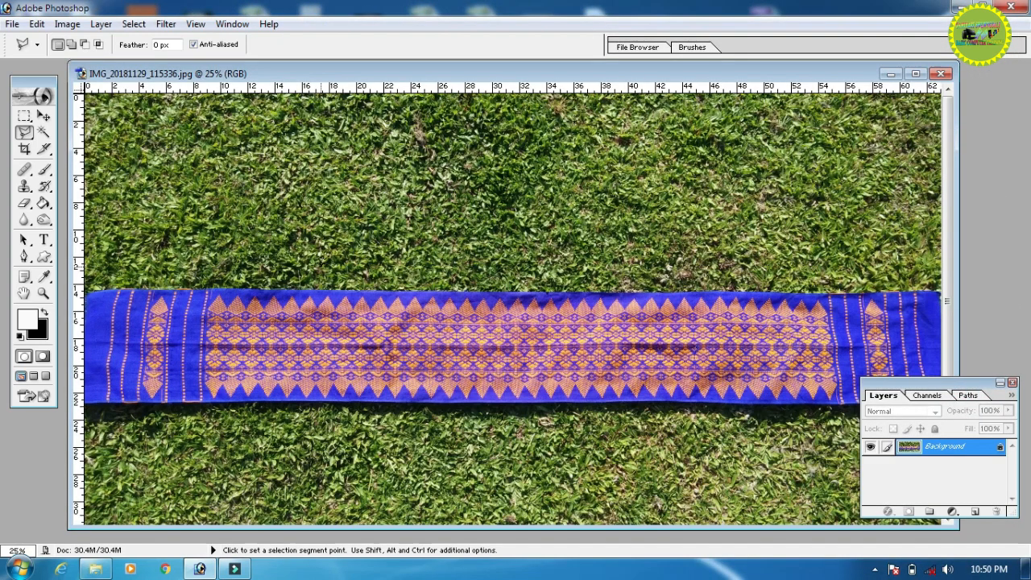
Copy a rectangular selection of the cloth's central patterned band into a new white 3340 × 600 pixel RGB document at 72 pixels/inch
click(24, 116)
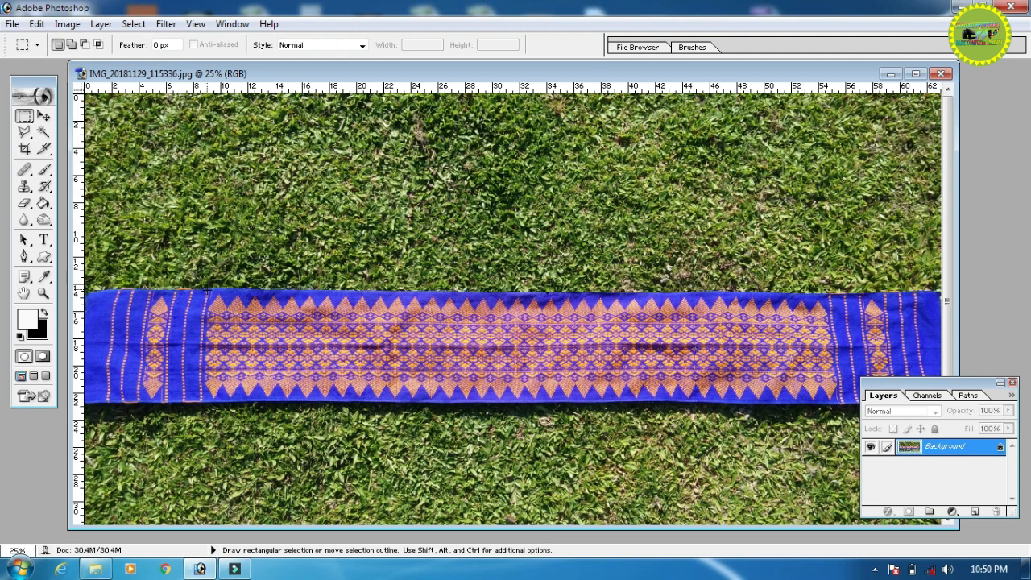
drag(692, 406, 838, 403)
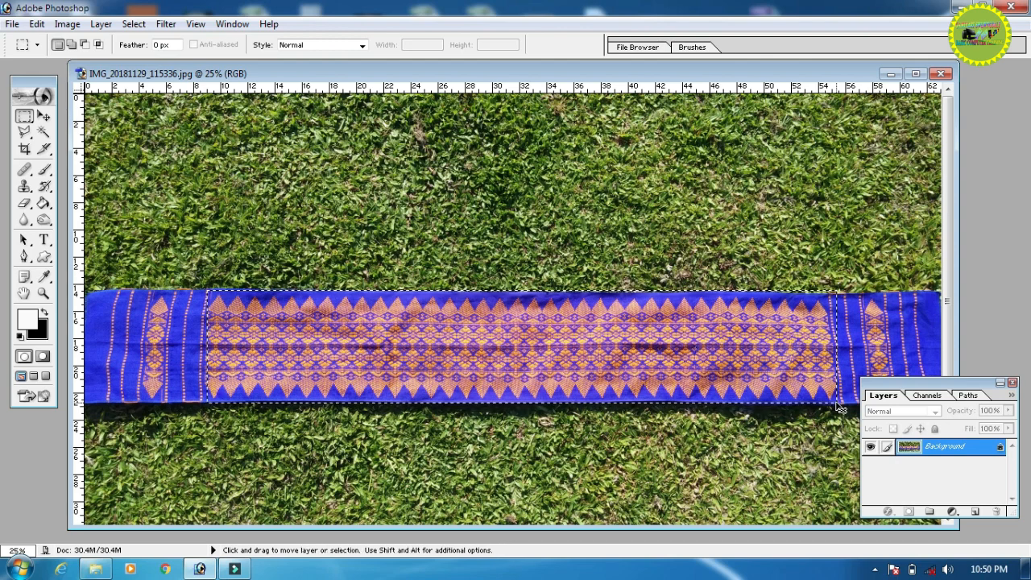
key(ctrl+n)
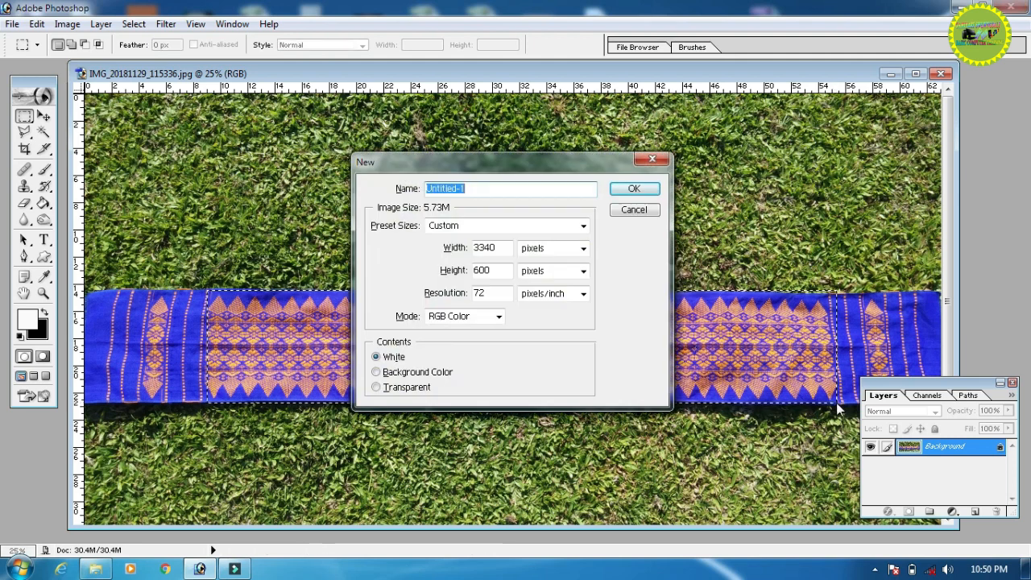
key(Return)
key(ctrl+v)
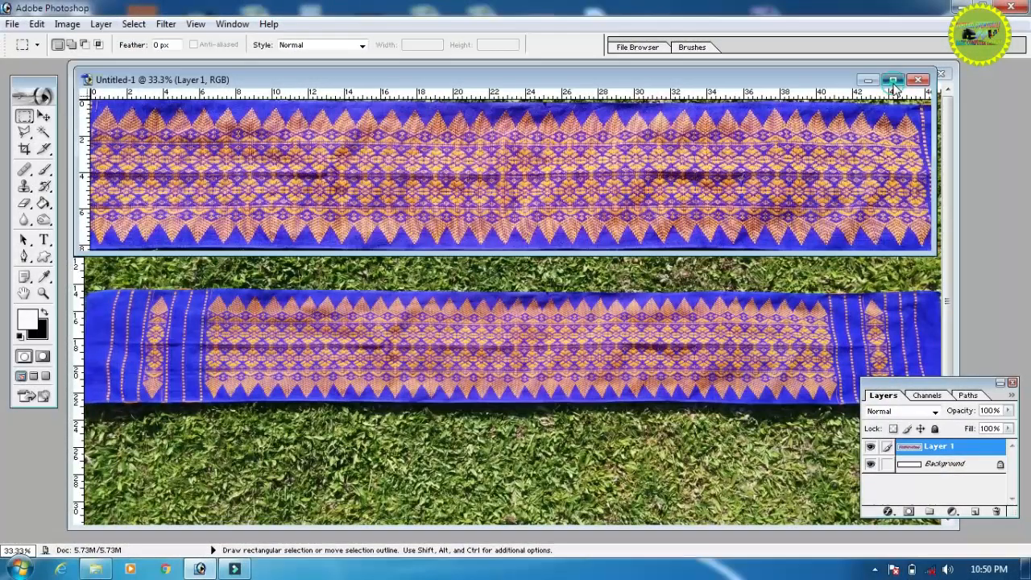
click(893, 80)
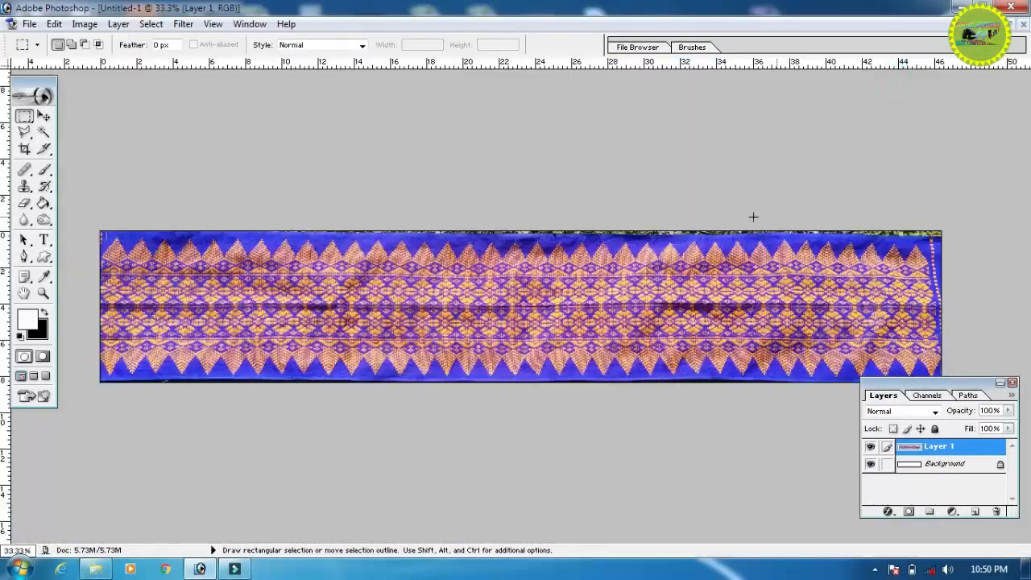
Copy a rectangular section from the middle of the pasted band, about 13.6 by 8 inches, into another new document
key(ctrl+minus)
key(ctrl+plus)
key(ctrl+plus)
key(ctrl+minus)
key(ctrl+plus)
key(ctrl+plus)
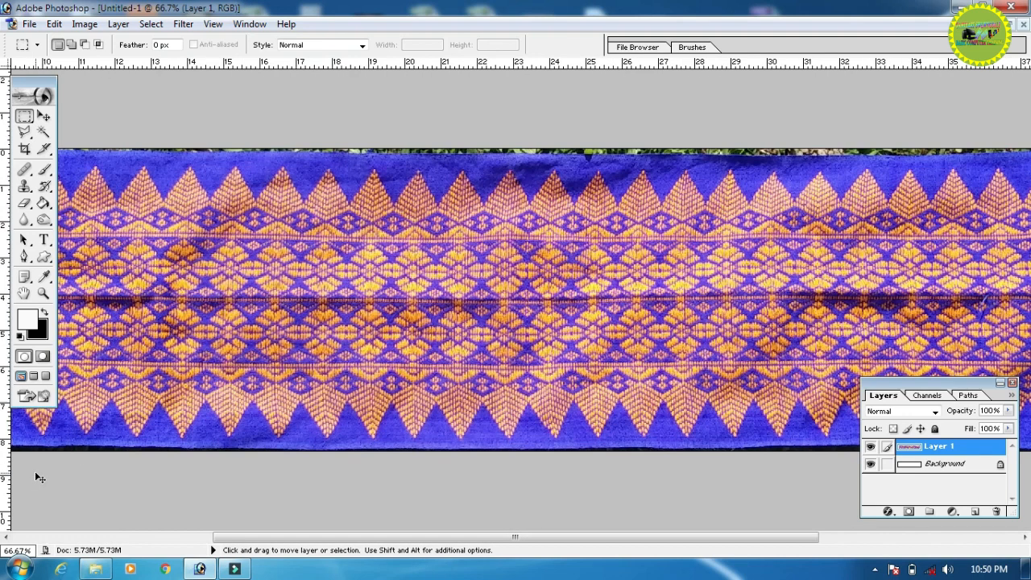
key(ctrl+minus)
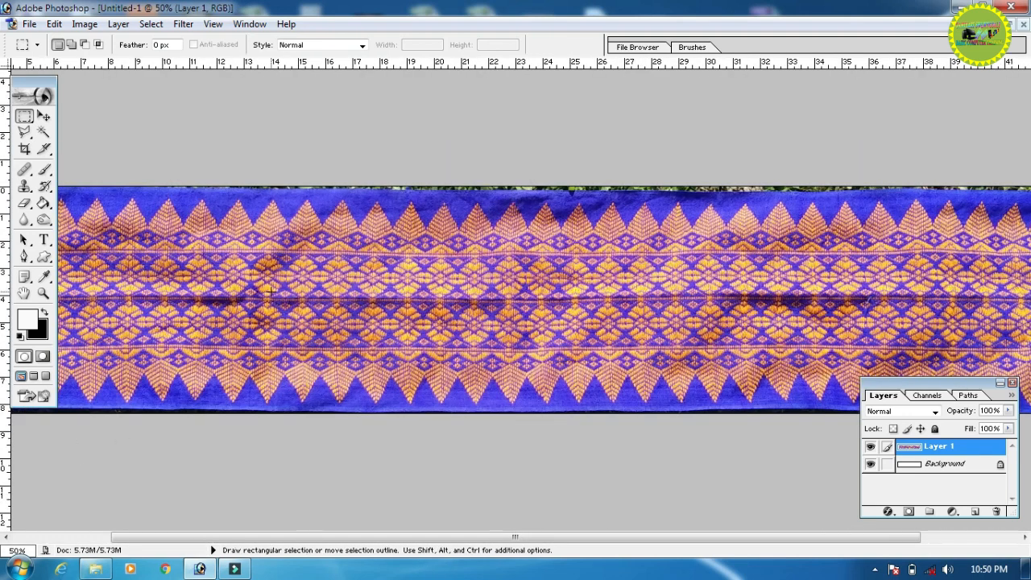
drag(322, 191, 440, 233)
drag(639, 365, 692, 409)
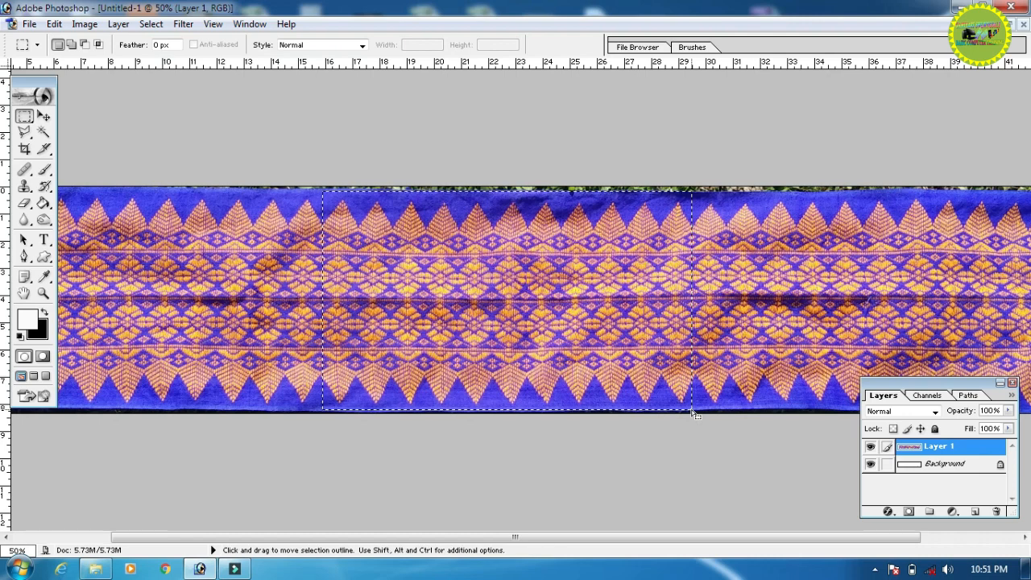
key(ctrl+c)
key(ctrl+n)
key(Return)
key(ctrl+v)
click(796, 75)
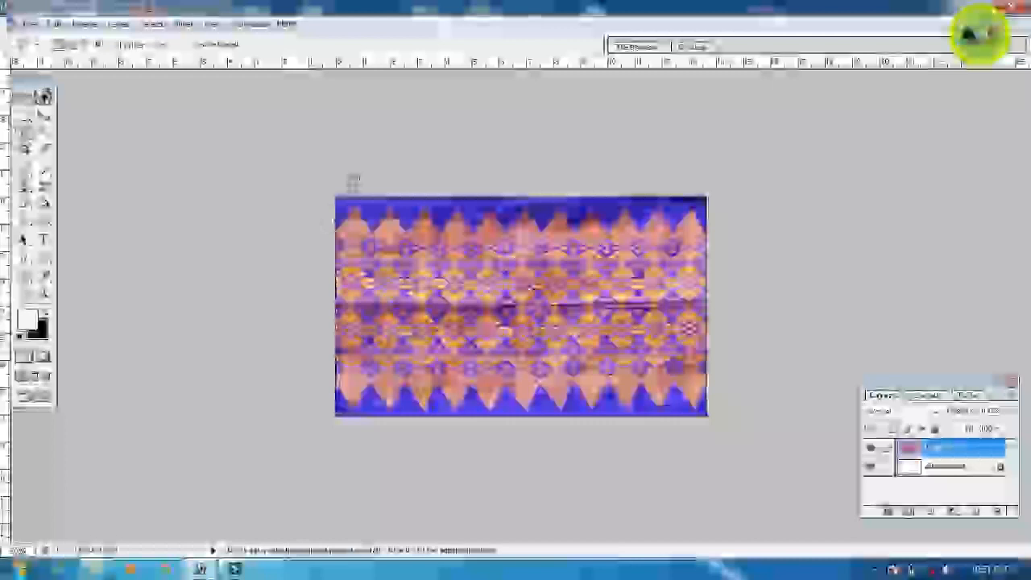
Outline the plain blue cloth above the first four upper peaks with the Polygonal Lasso and delete it from Layer 1
key(ctrl+plus)
key(ctrl+plus)
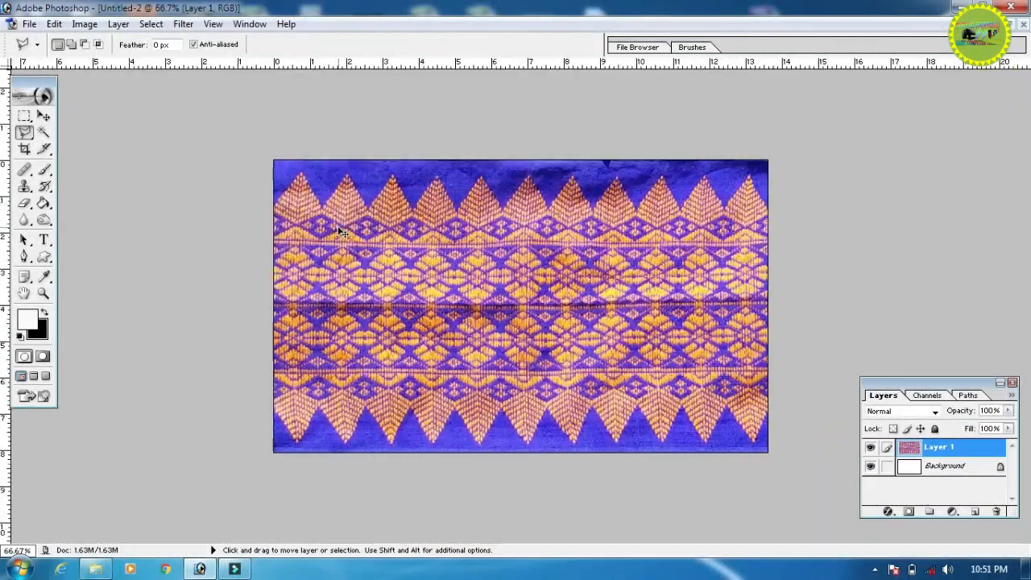
key(space)
drag(209, 172, 400, 263)
drag(197, 224, 381, 437)
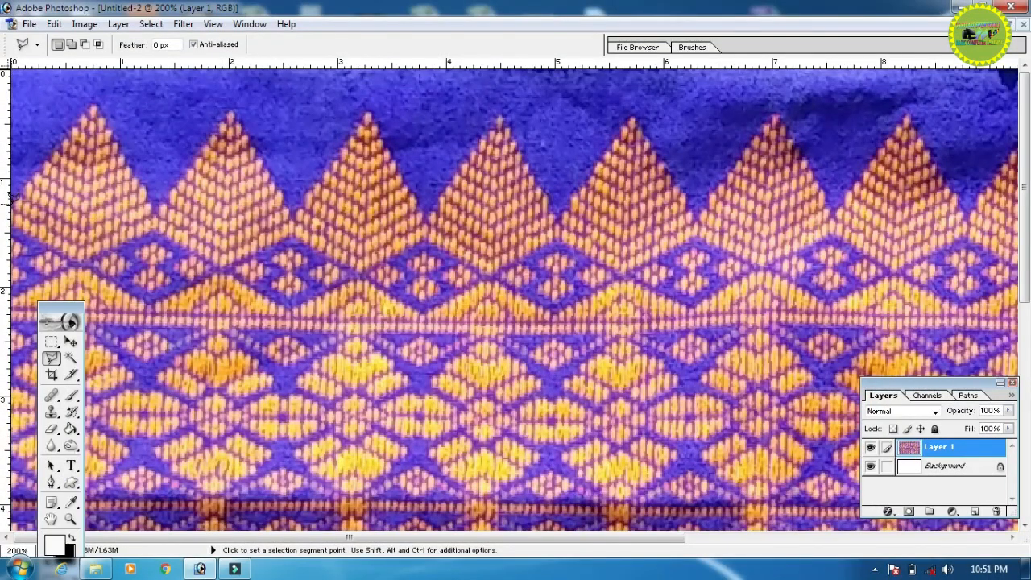
click(10, 199)
click(91, 101)
click(156, 211)
click(230, 109)
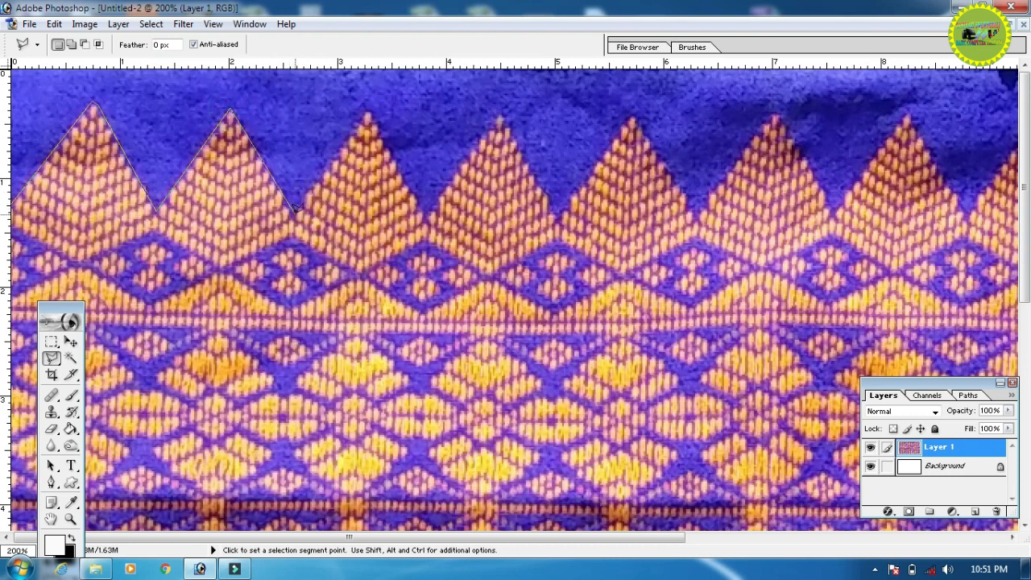
click(366, 114)
click(426, 216)
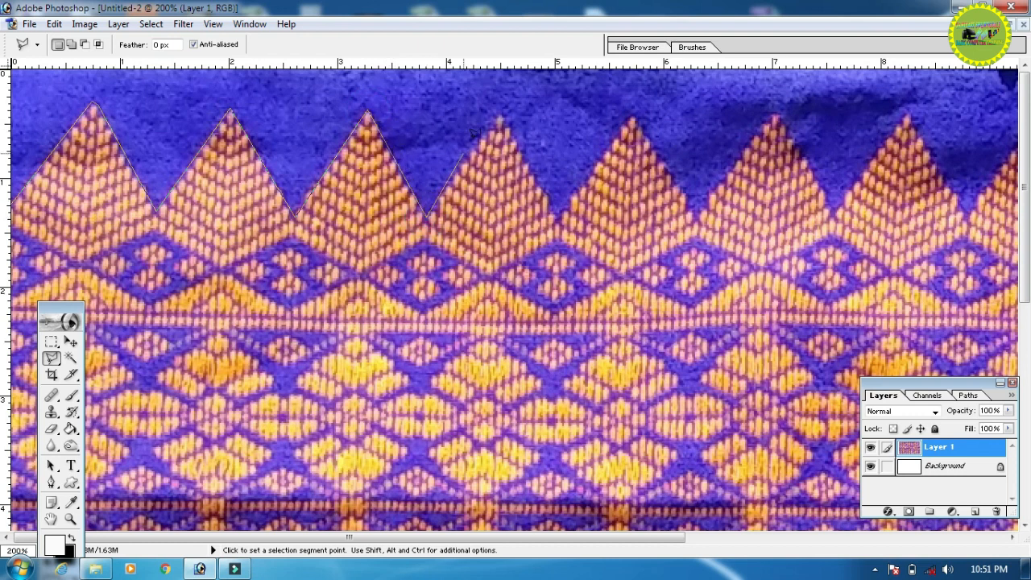
click(500, 116)
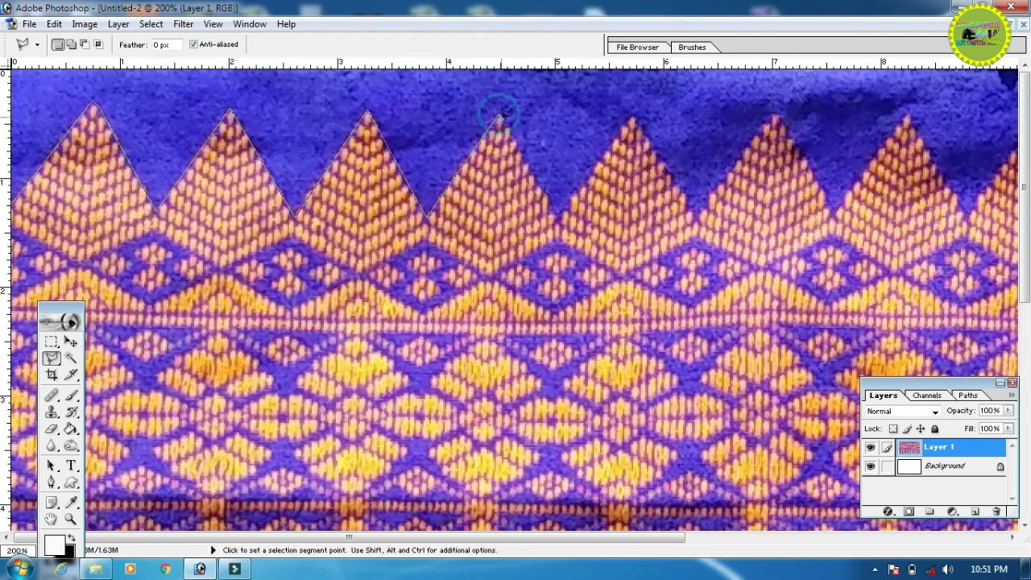
click(498, 64)
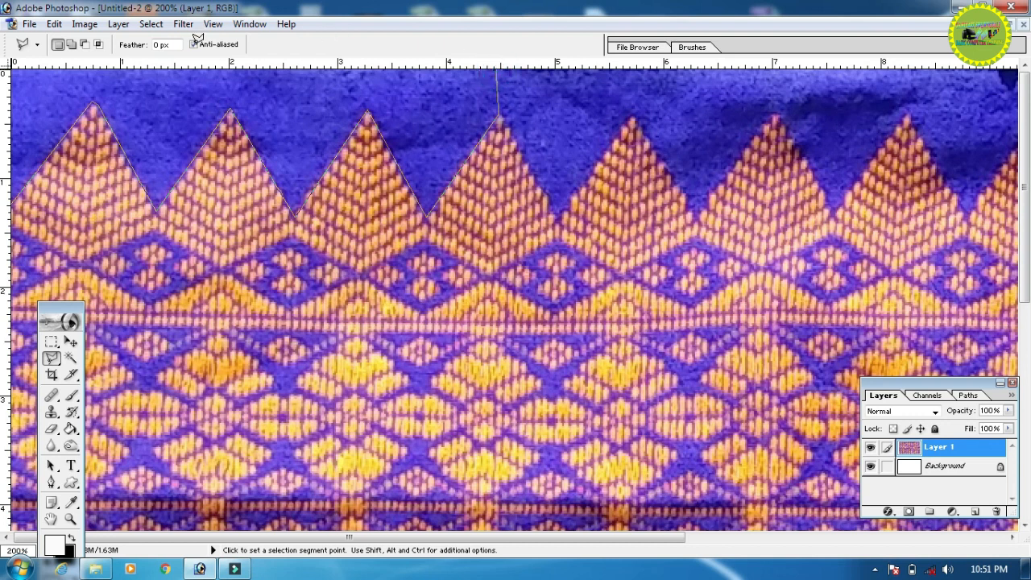
click(11, 64)
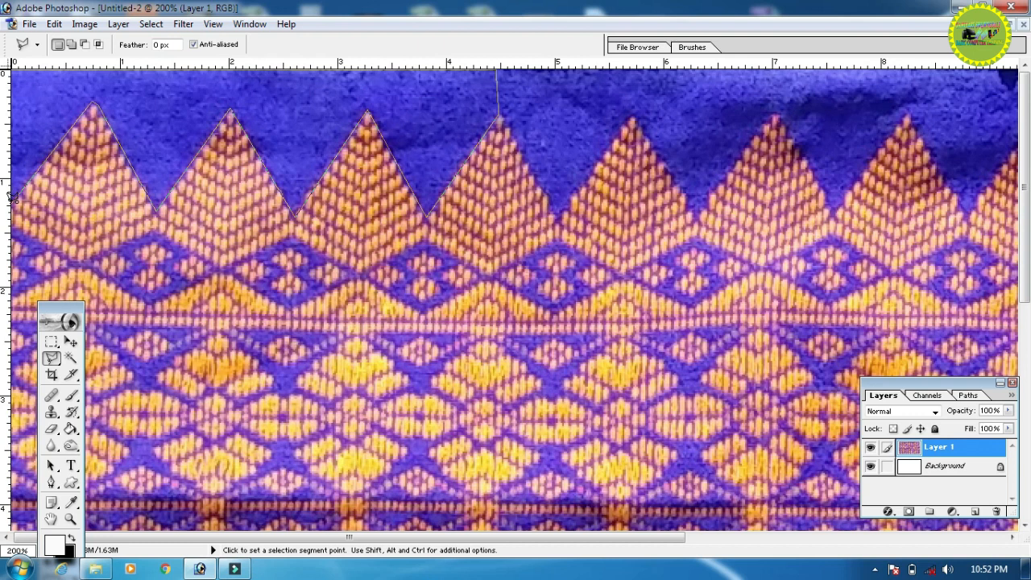
click(15, 198)
key(Delete)
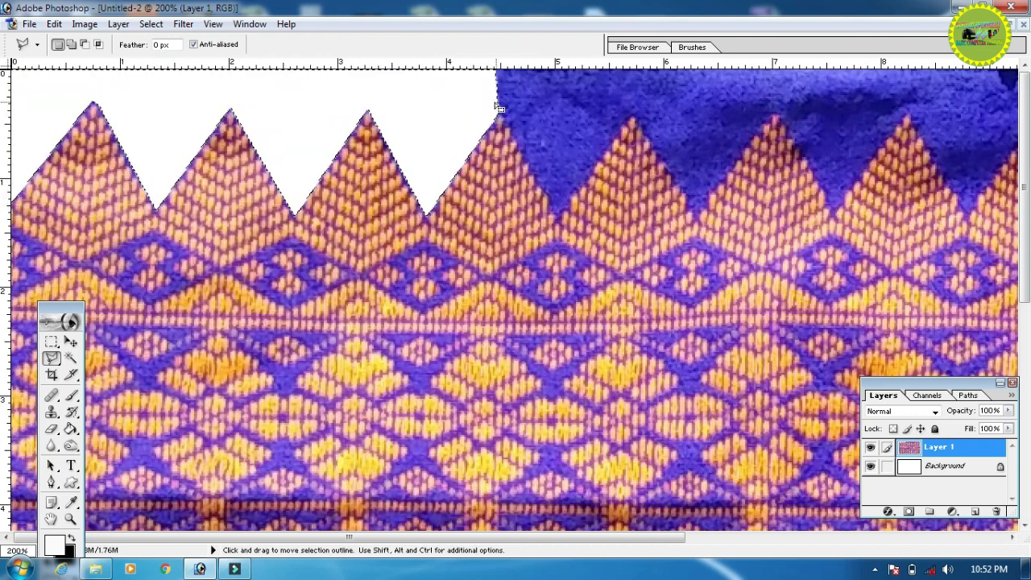
Outline the remaining blue cloth above the upper peaks, from the fourth peak to the image's end, with the Polygonal Lasso and delete it from Layer 1
drag(476, 100, 1019, 84)
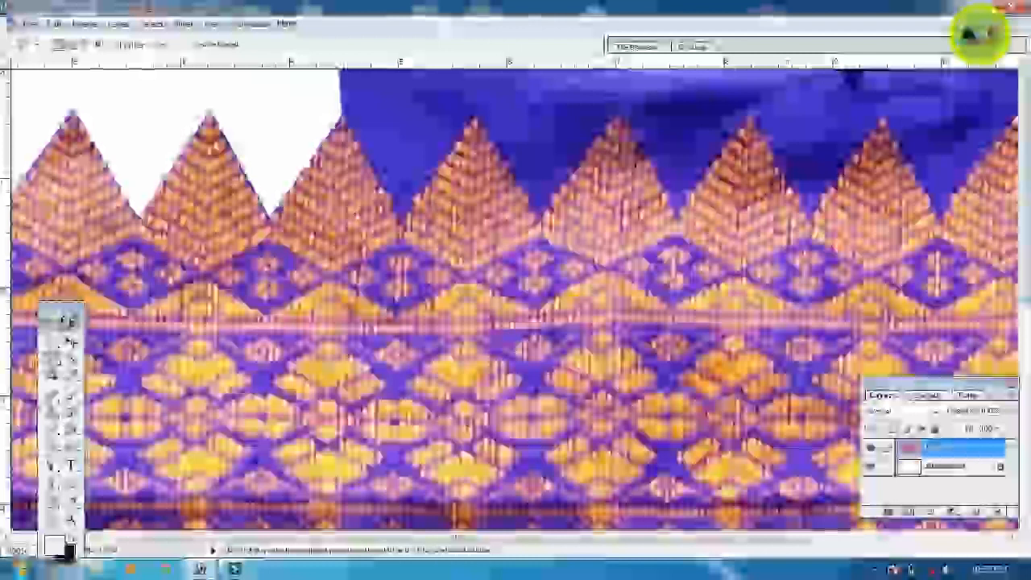
key(ctrl+minus)
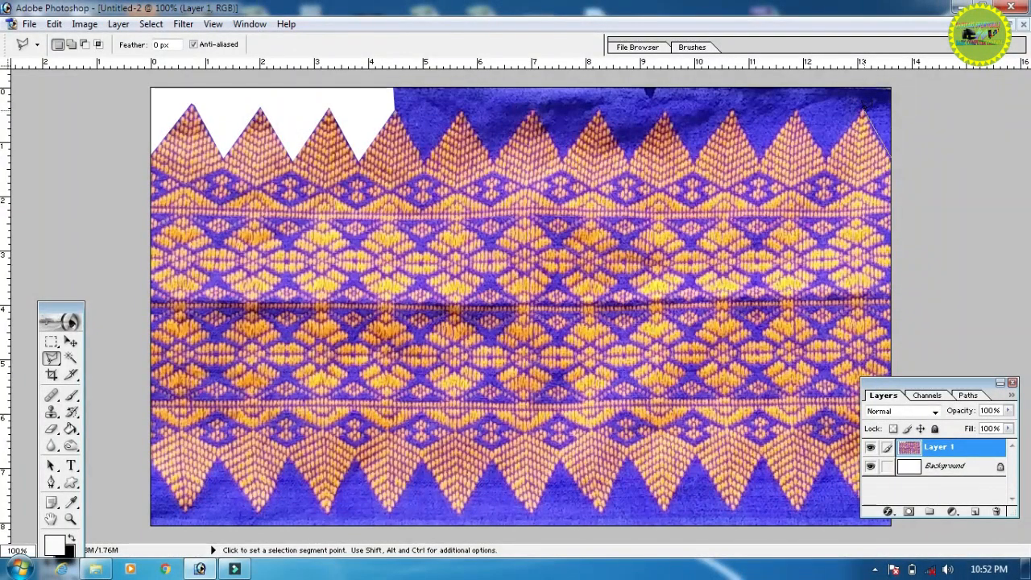
click(864, 109)
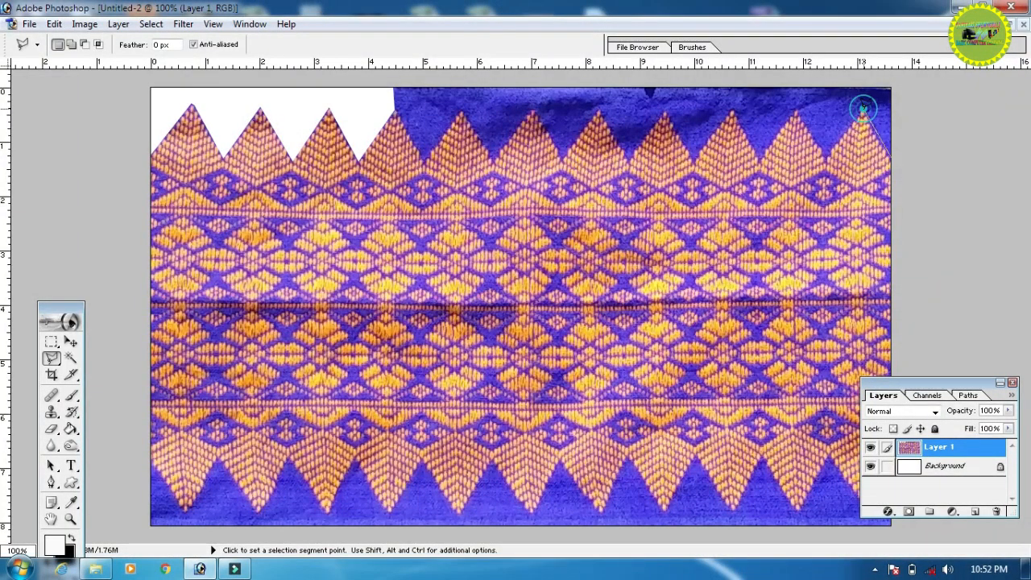
click(825, 158)
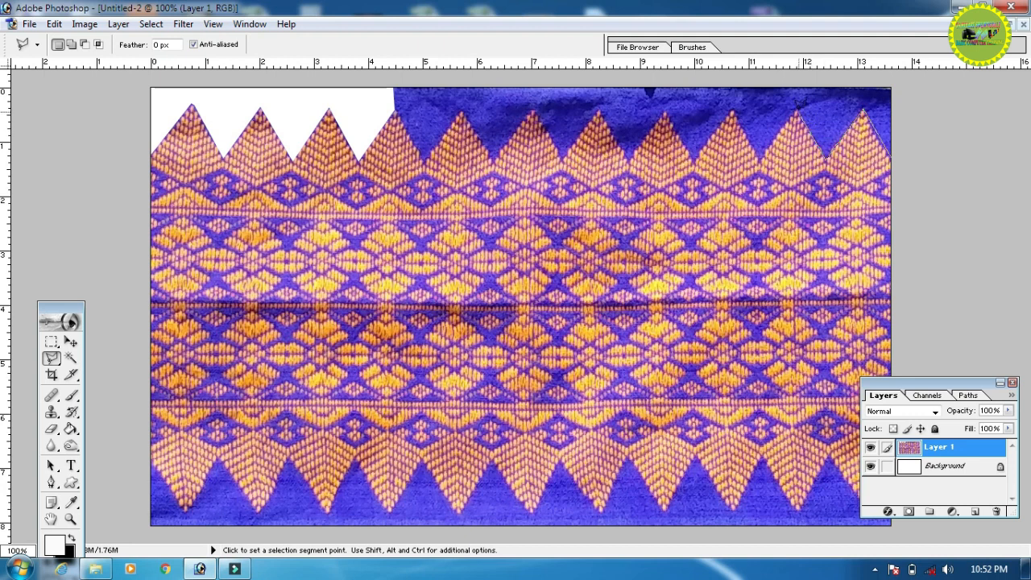
click(797, 109)
click(759, 158)
click(734, 107)
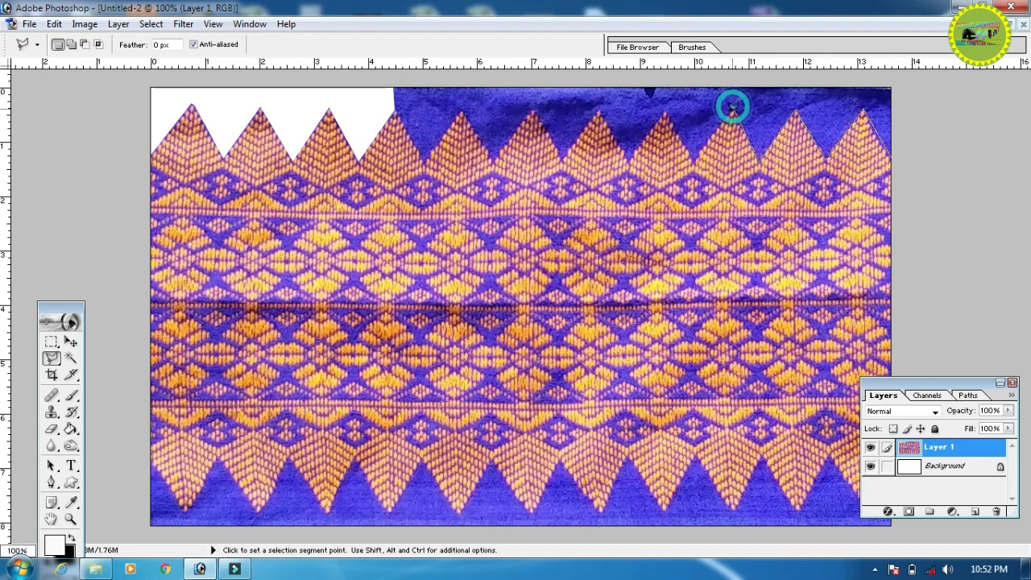
click(695, 159)
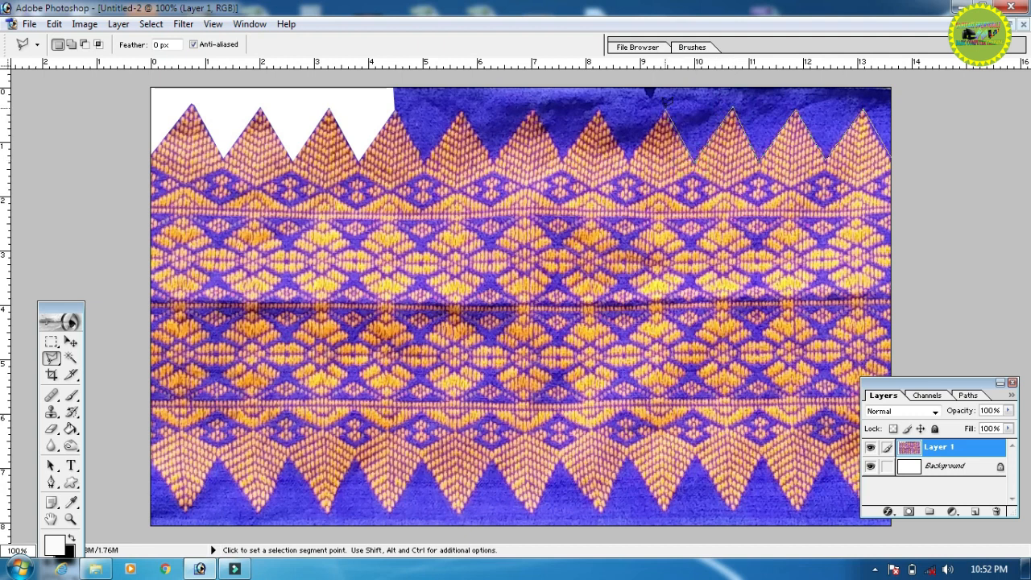
click(666, 111)
click(598, 108)
click(562, 158)
click(533, 110)
click(492, 157)
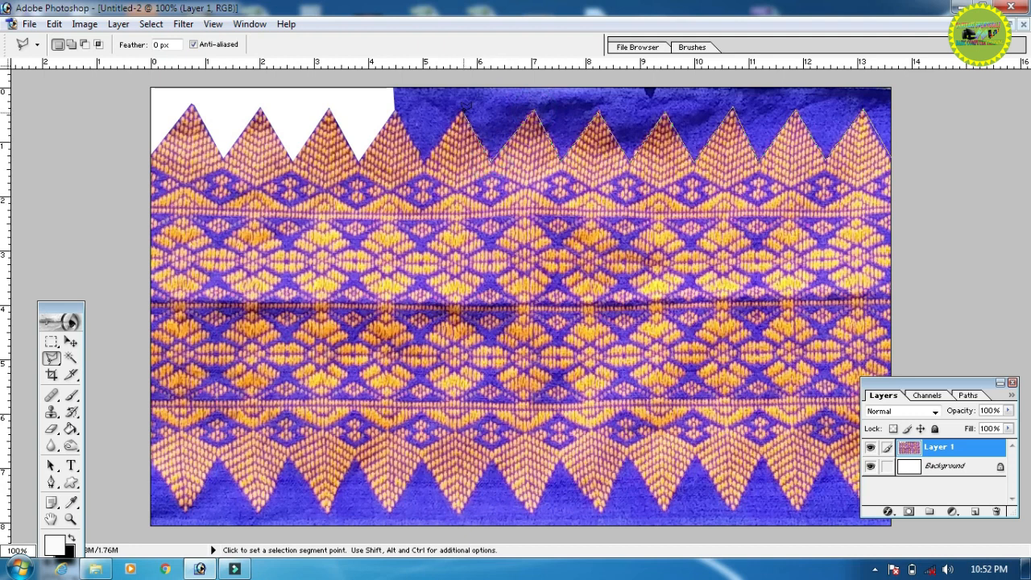
click(464, 112)
click(425, 159)
click(388, 91)
click(387, 73)
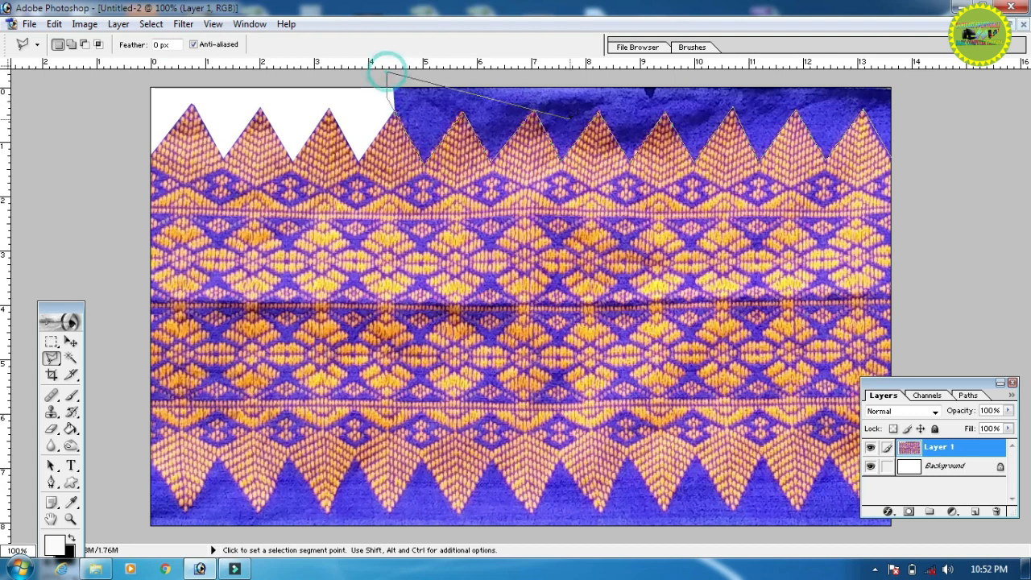
click(893, 84)
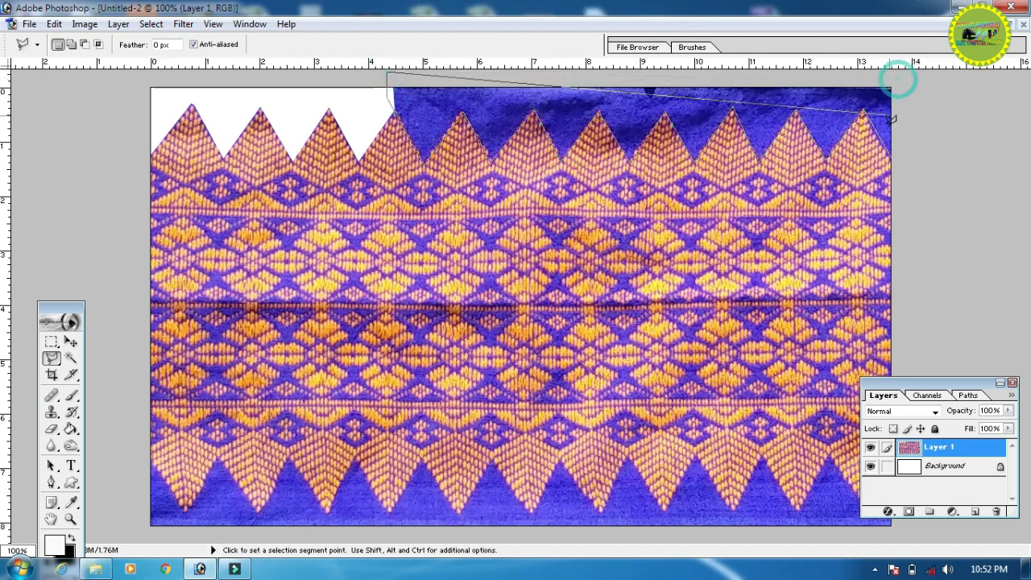
click(892, 87)
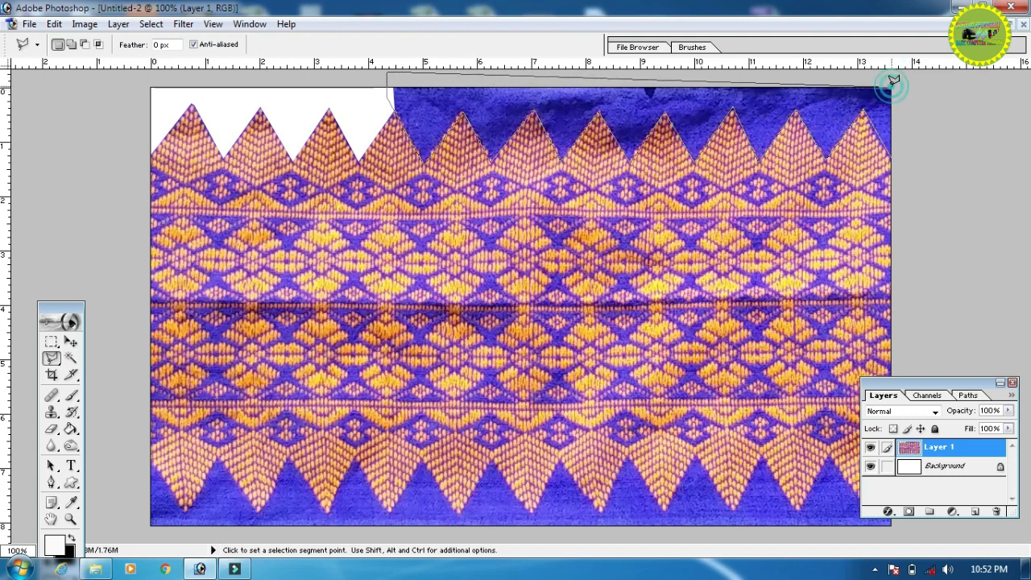
click(893, 153)
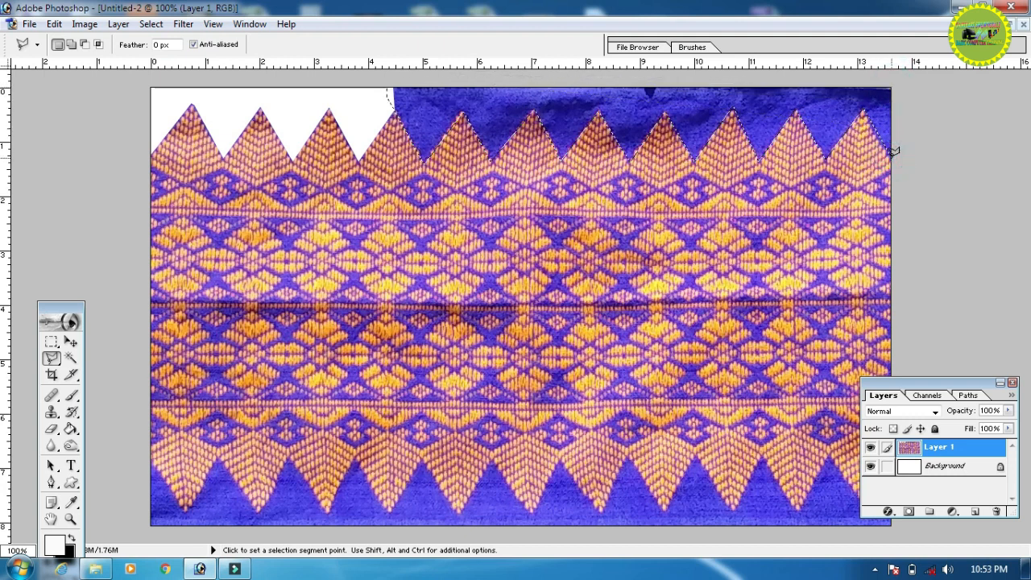
key(Delete)
click(672, 80)
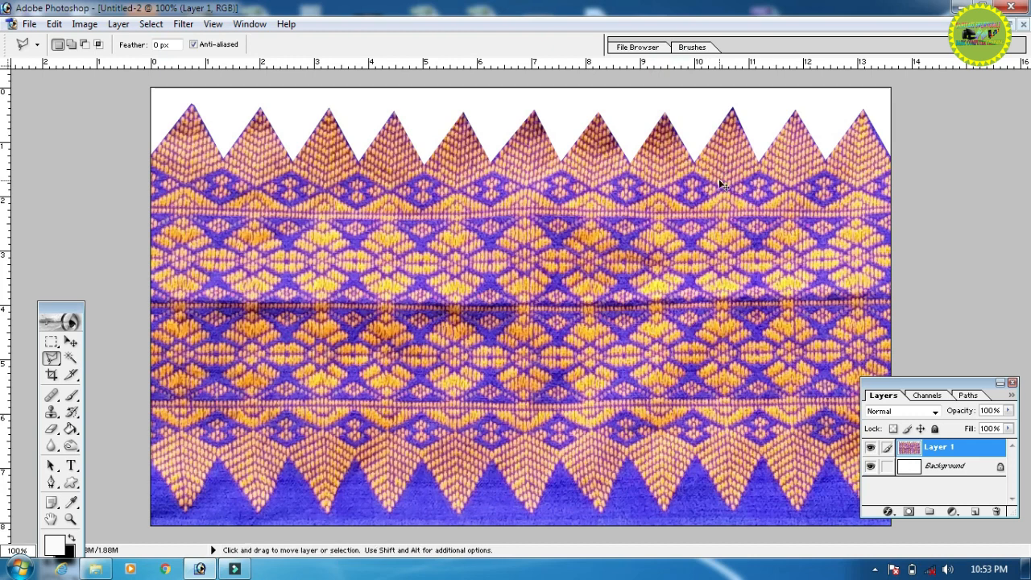
Examine the cut edges of the upper zigzag peaks up close for leftover blue cloth
key(ctrl+plus)
key(ctrl+plus)
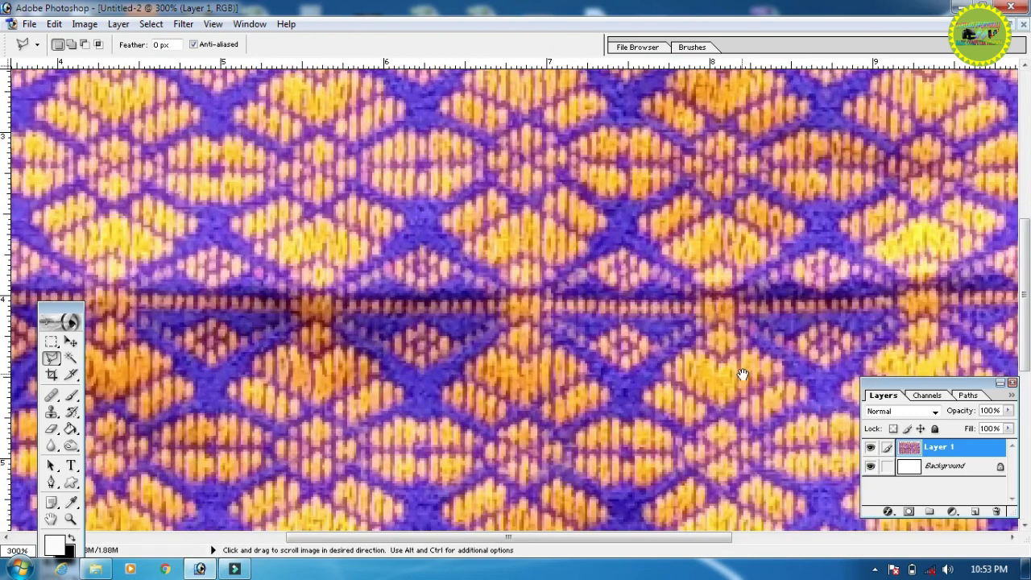
drag(723, 199, 590, 387)
drag(736, 233, 555, 384)
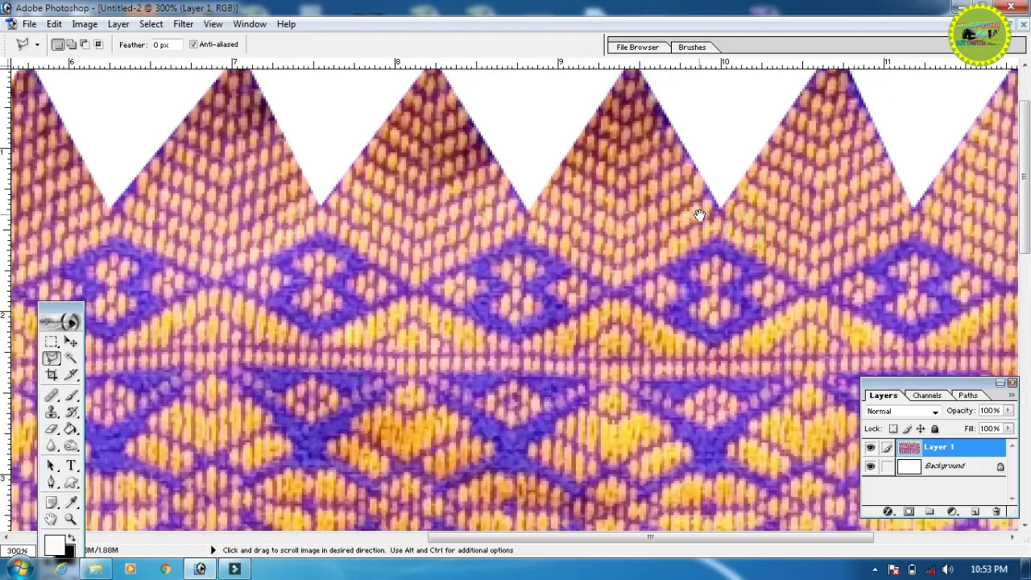
drag(699, 215, 470, 324)
drag(644, 244, 581, 230)
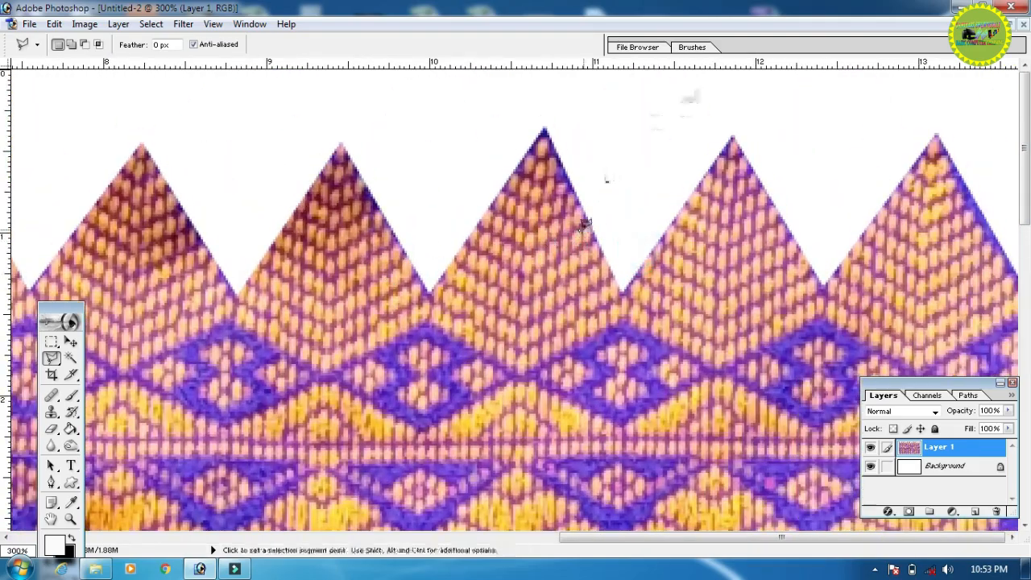
key(ctrl+minus)
key(ctrl+minus)
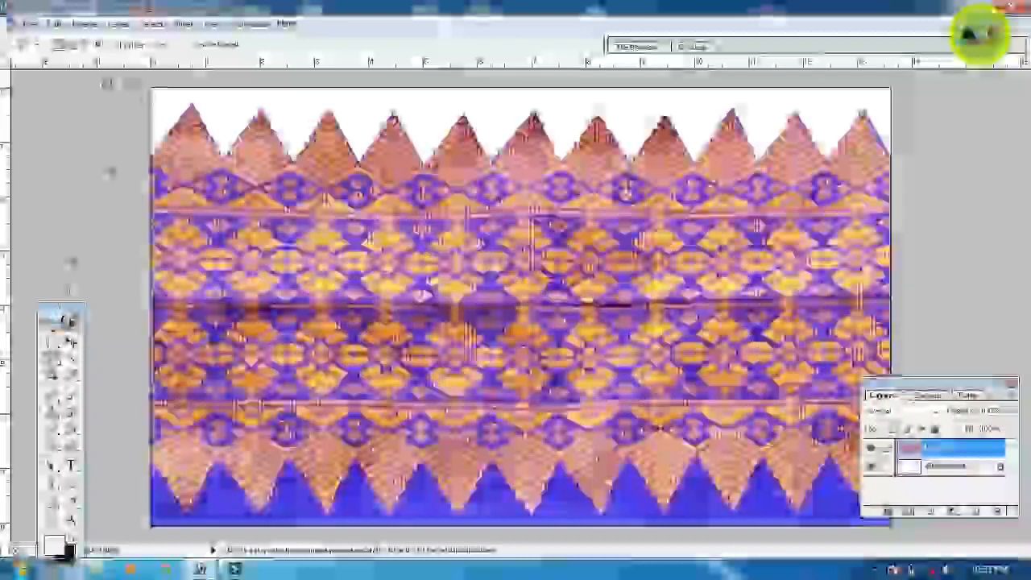
Copy a rectangular selection of the band's upper part, including the cut-out peaks, into a new 980 × 217 pixel document
click(46, 339)
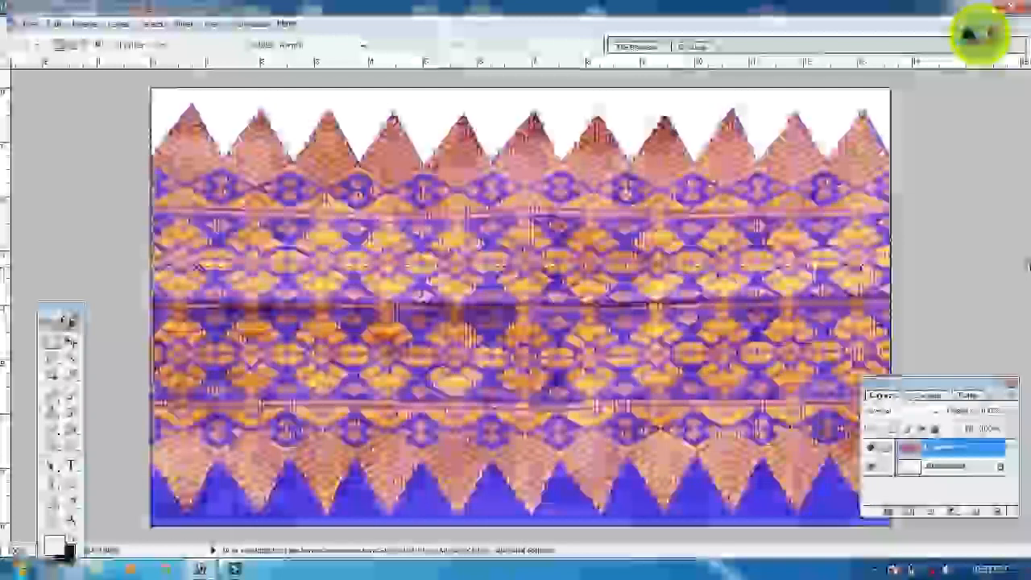
key(ctrl+n)
key(Return)
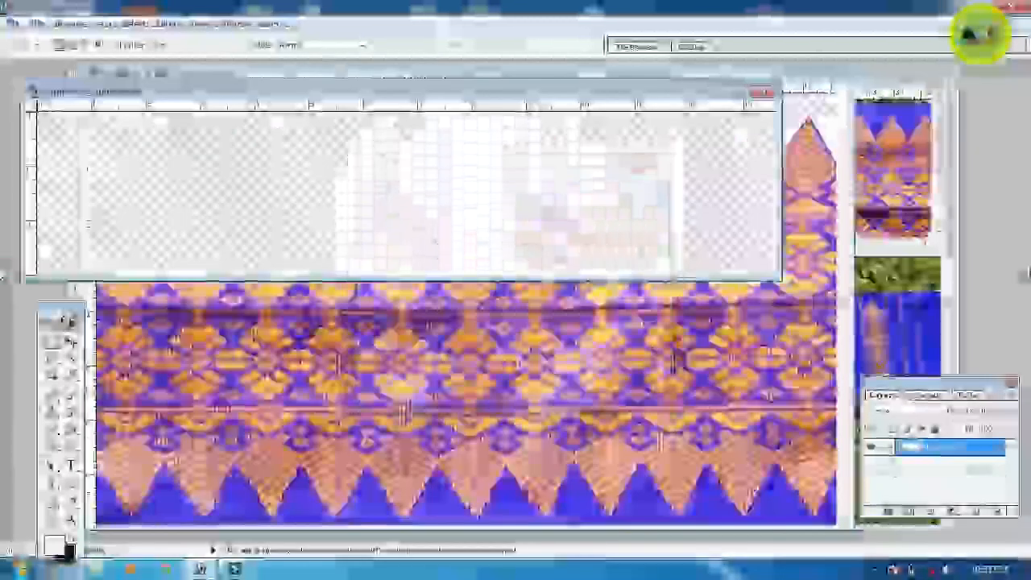
key(ctrl+v)
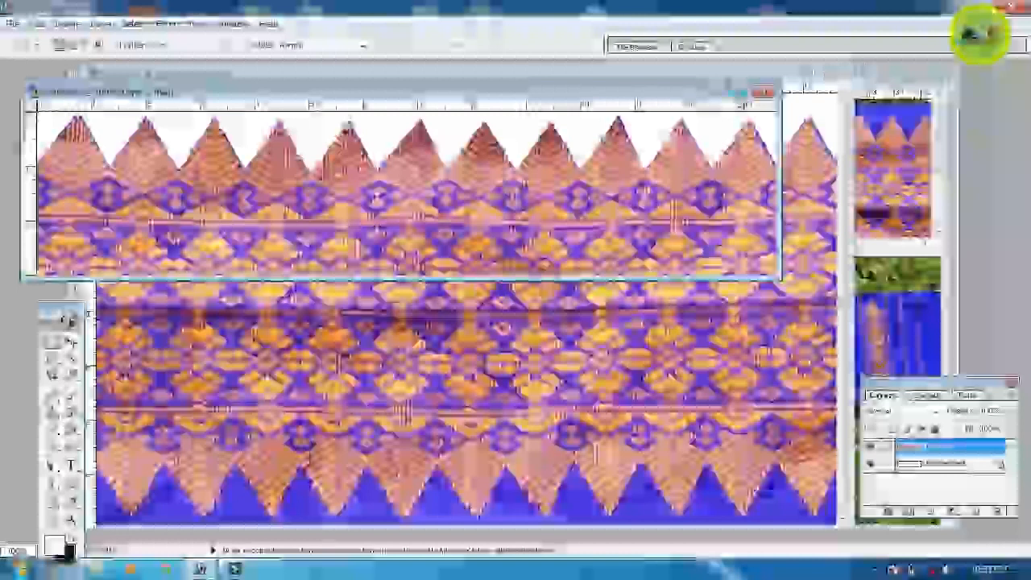
click(743, 93)
key(ctrl+minus)
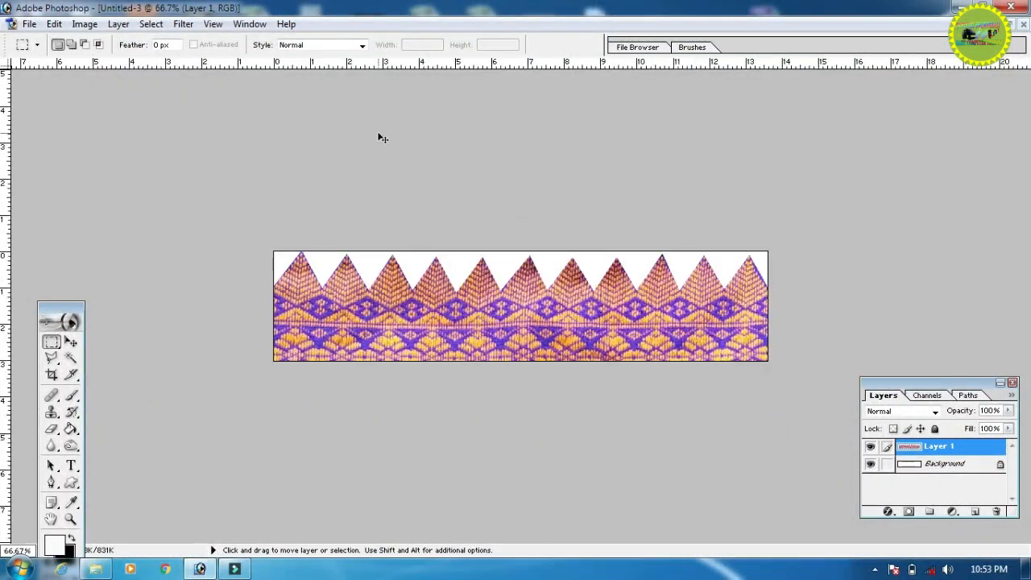
Darken the pasted pattern on Layer 1 with Levels, setting the shadow input level to 76
key(ctrl+l)
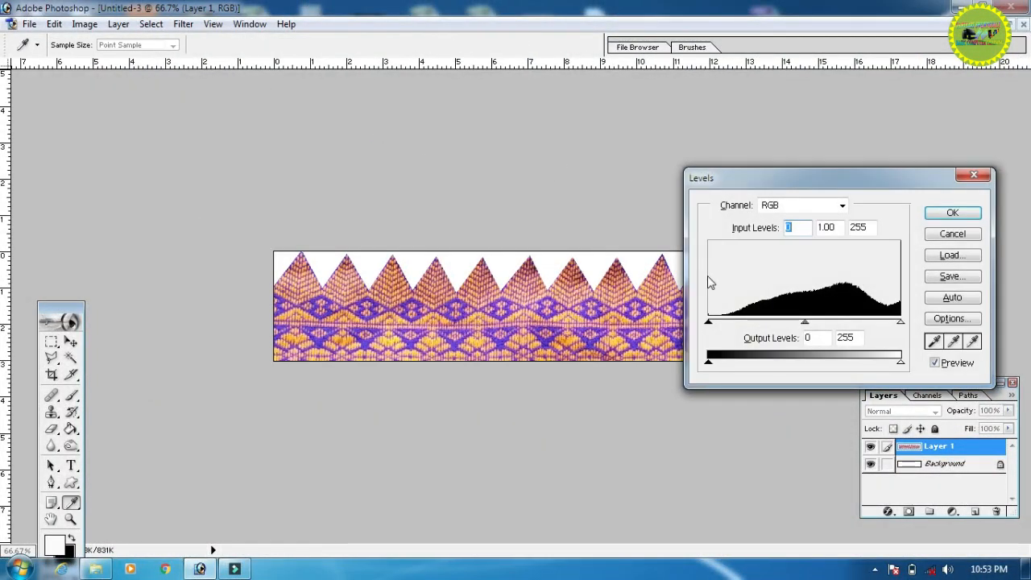
drag(709, 324, 765, 324)
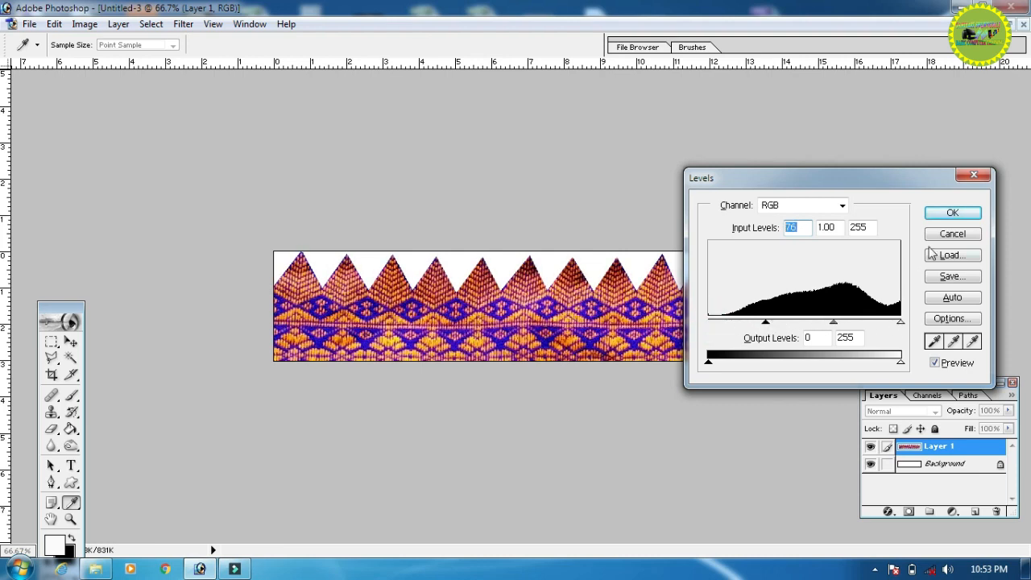
click(950, 216)
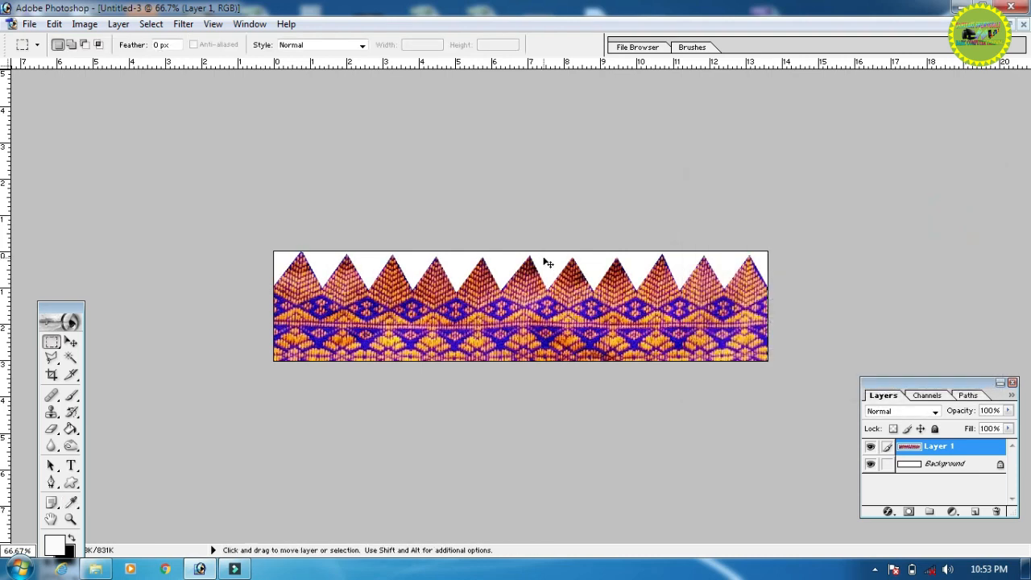
Shift the pattern's highlights with Color Balance to color levels -50, +41 and -25
key(ctrl+b)
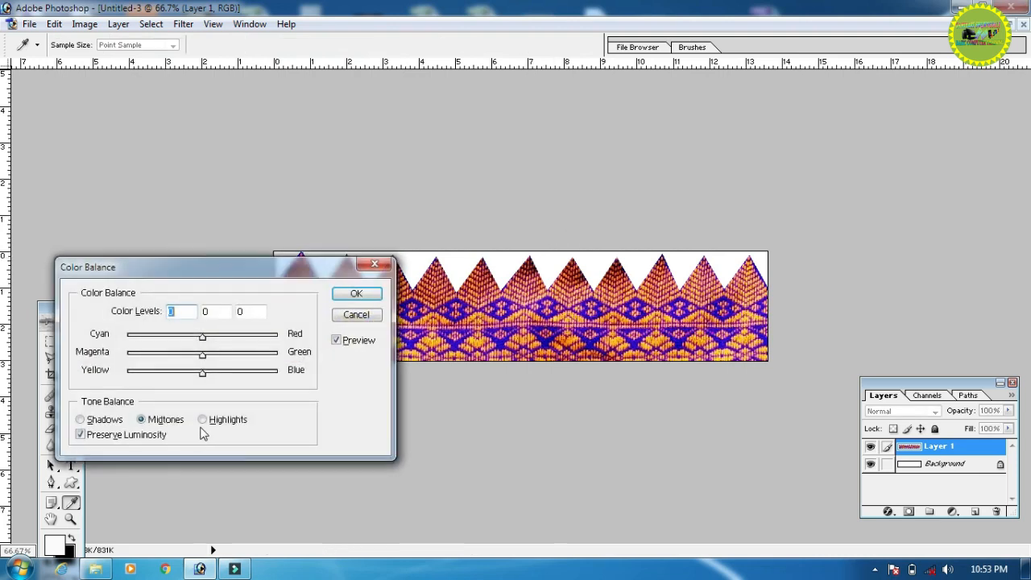
click(203, 419)
drag(202, 358, 166, 338)
drag(203, 384, 232, 383)
drag(176, 369, 184, 371)
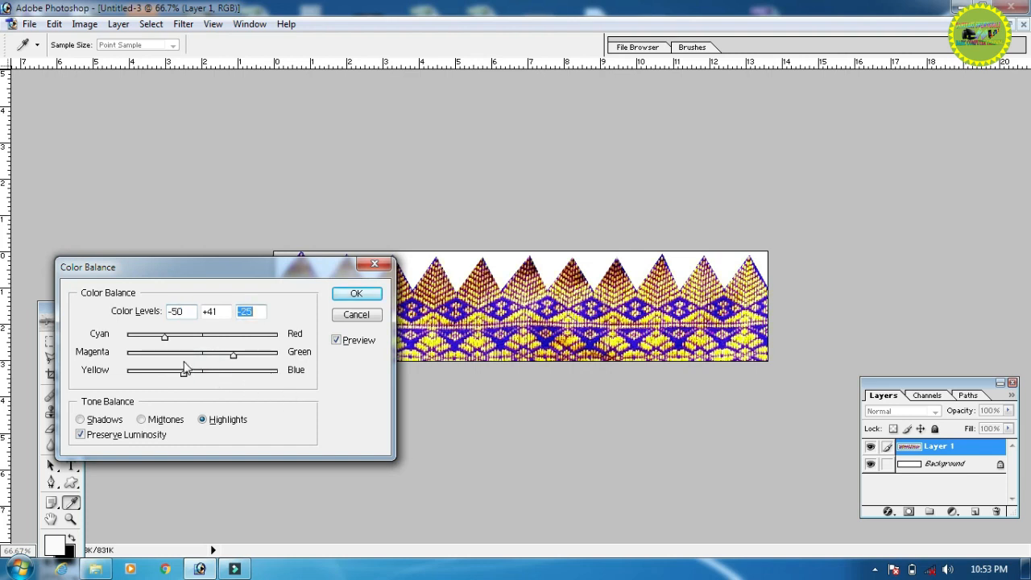
click(356, 294)
key(m)
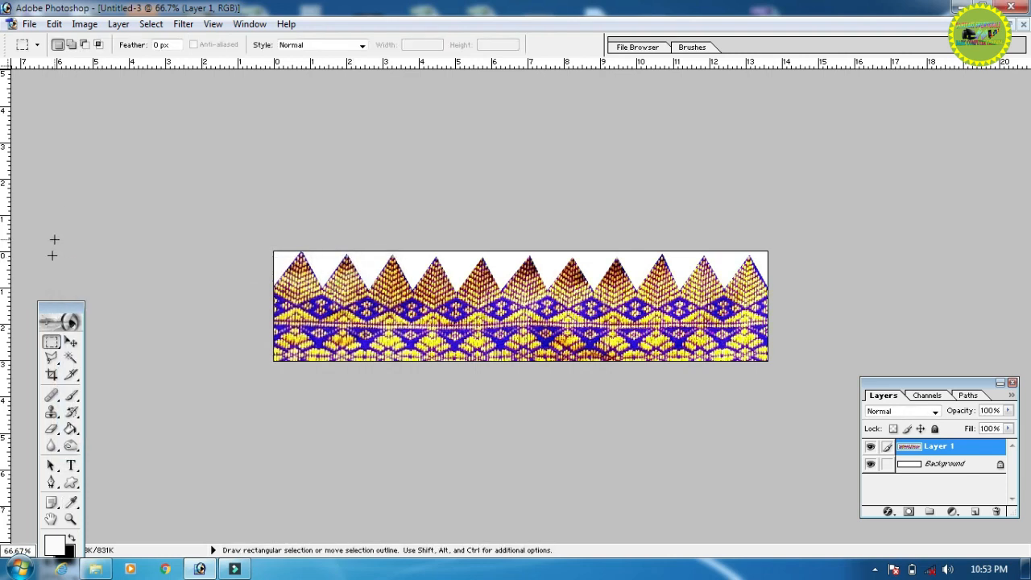
click(72, 343)
drag(536, 243, 535, 232)
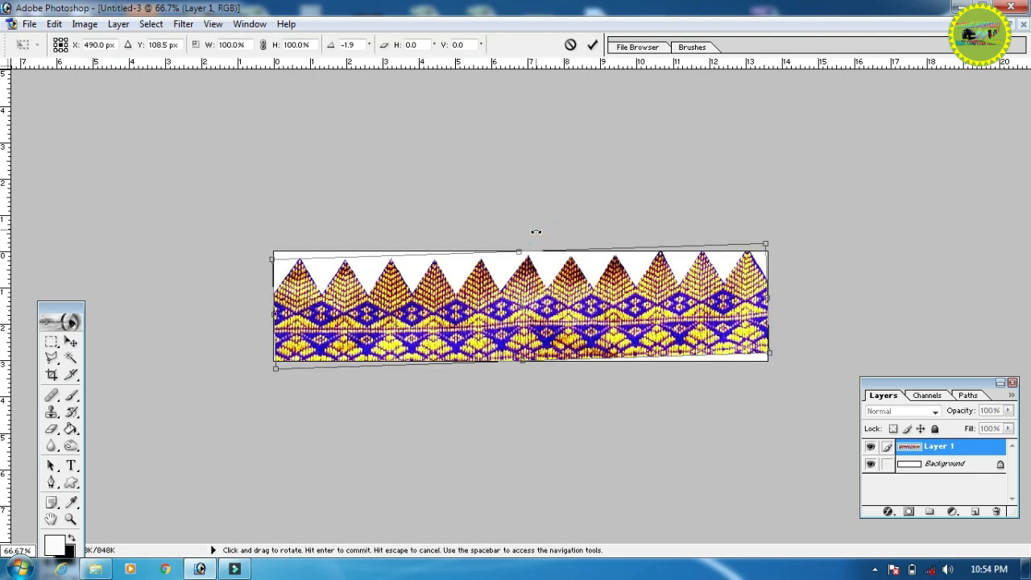
click(570, 45)
Save the pattern document as aronai in Photoshop PSD format in the ARONAI folder
key(ctrl+s)
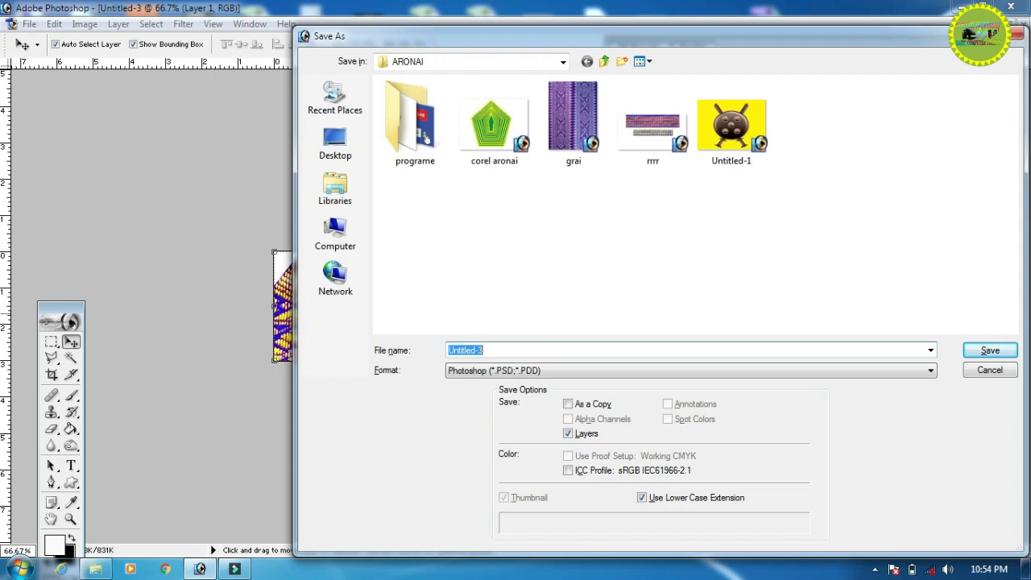
text(aronai)
key(Return)
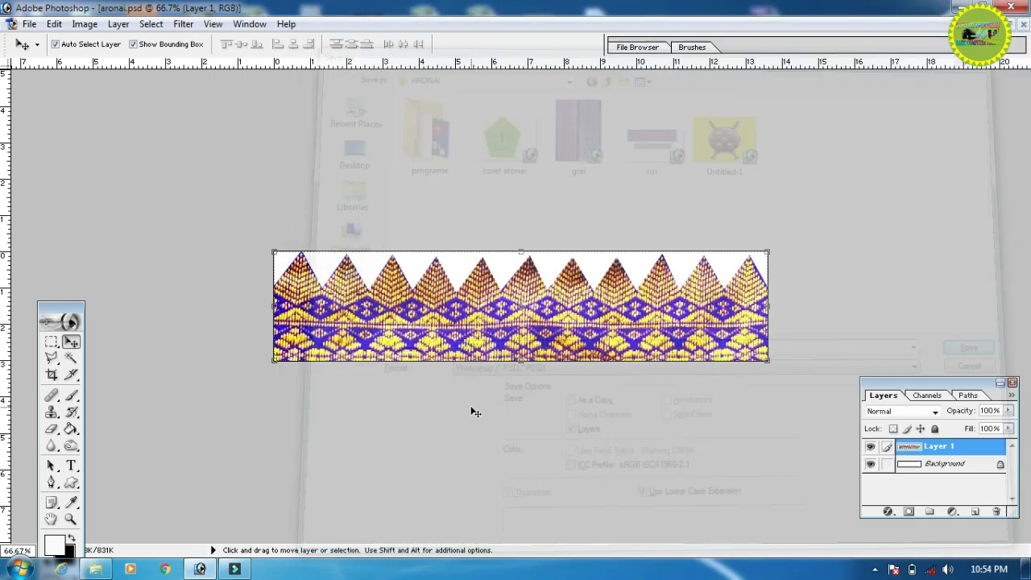
click(580, 317)
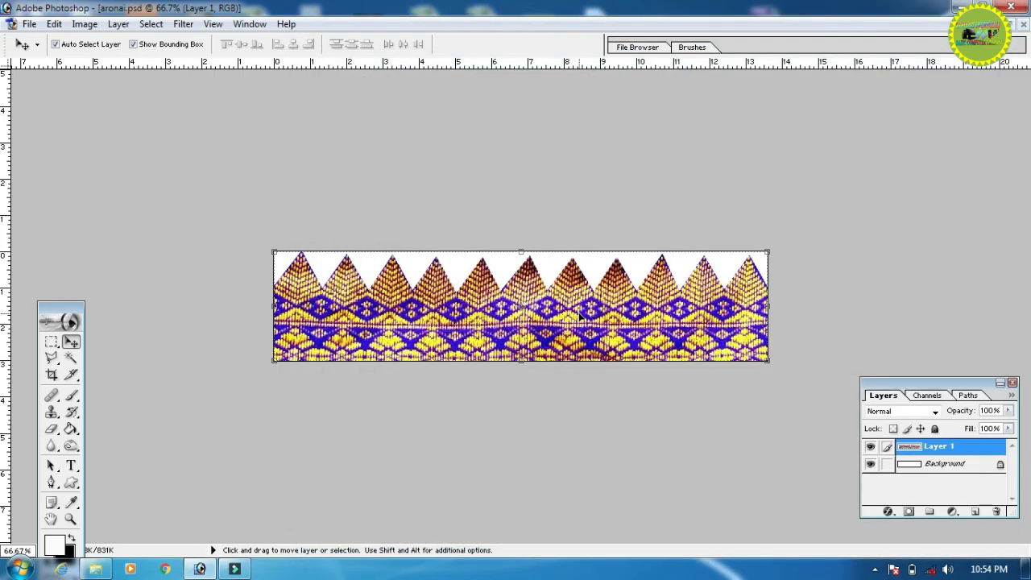
Create a new document with the A4 preset size and maximize its window
key(ctrl+n)
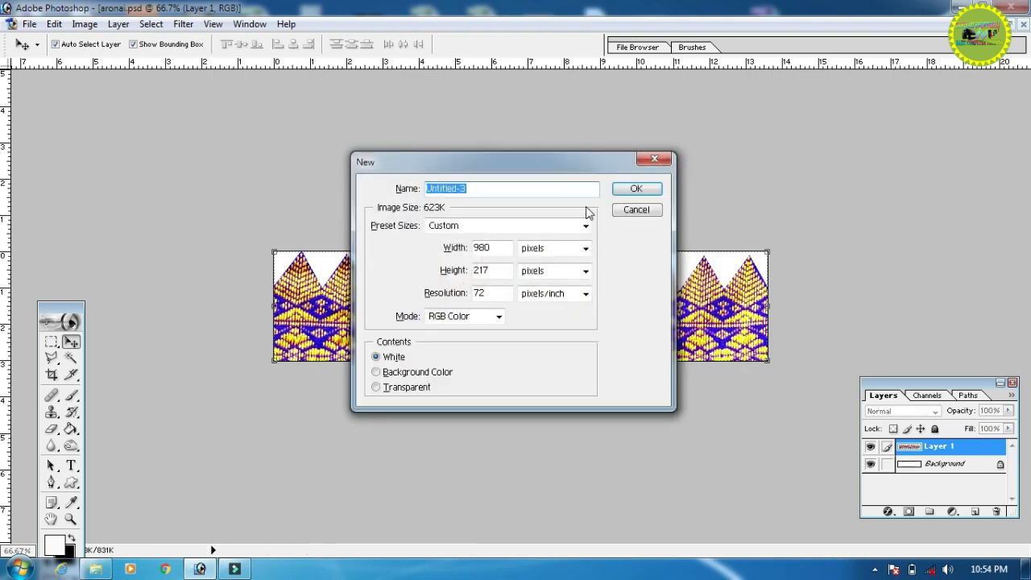
click(486, 226)
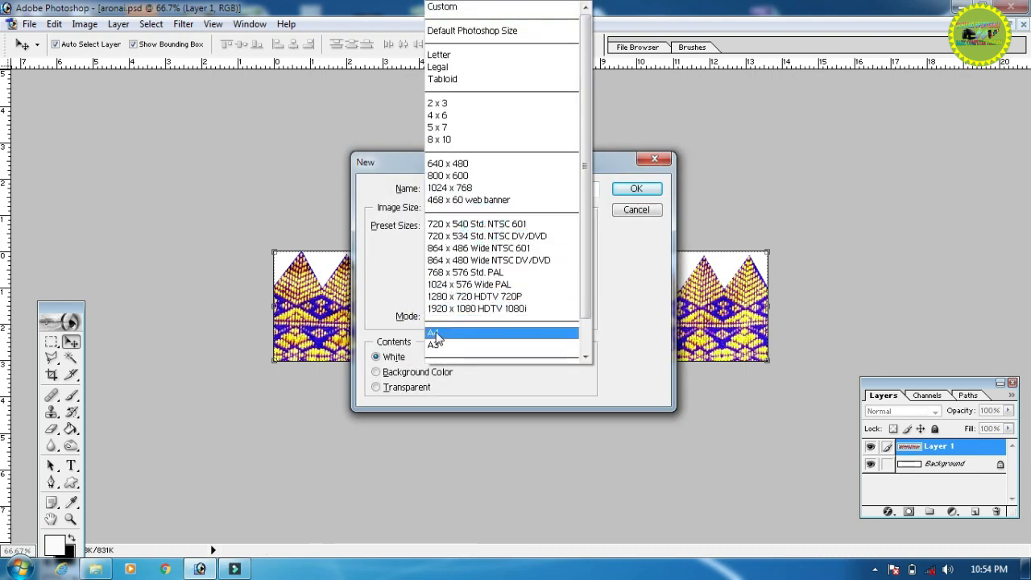
click(436, 335)
click(626, 190)
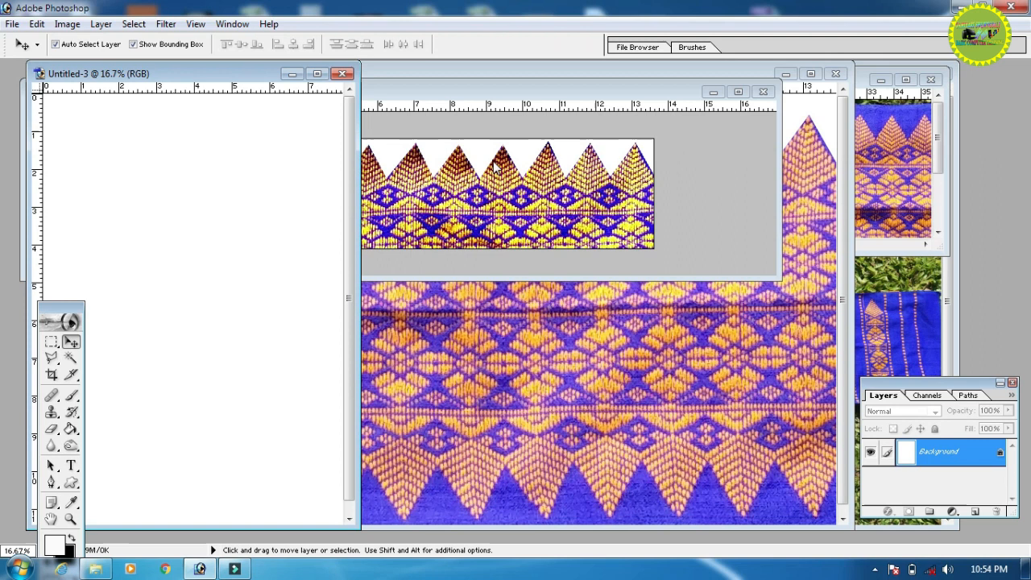
double_click(202, 78)
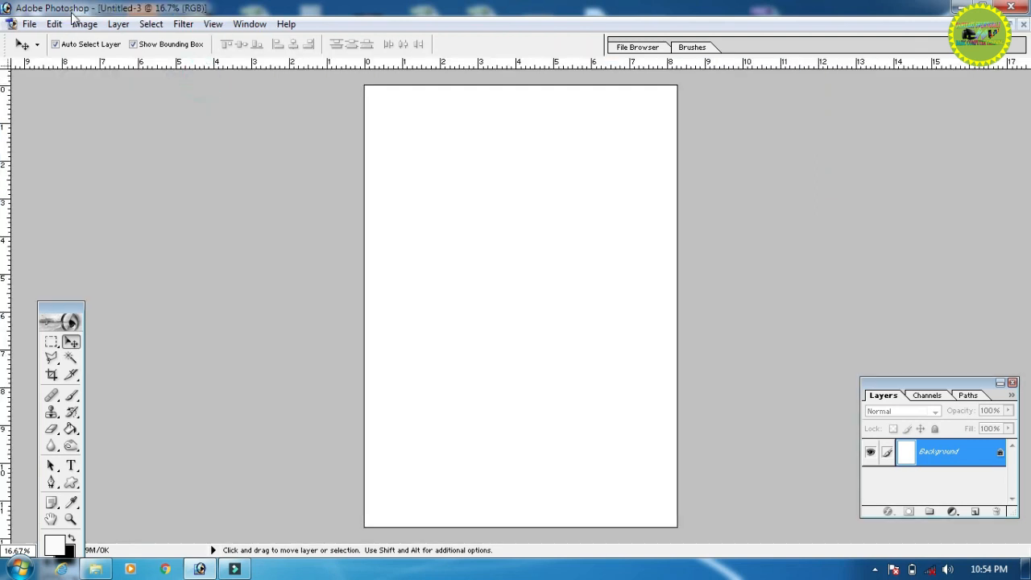
Rotate the blank A4 canvas 90° clockwise into landscape orientation
click(84, 23)
click(182, 178)
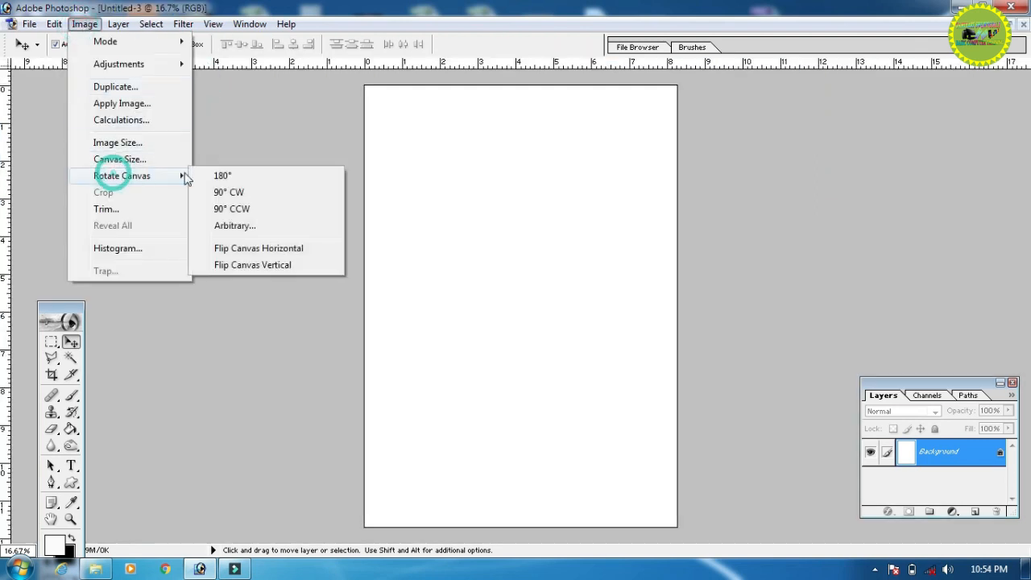
click(234, 192)
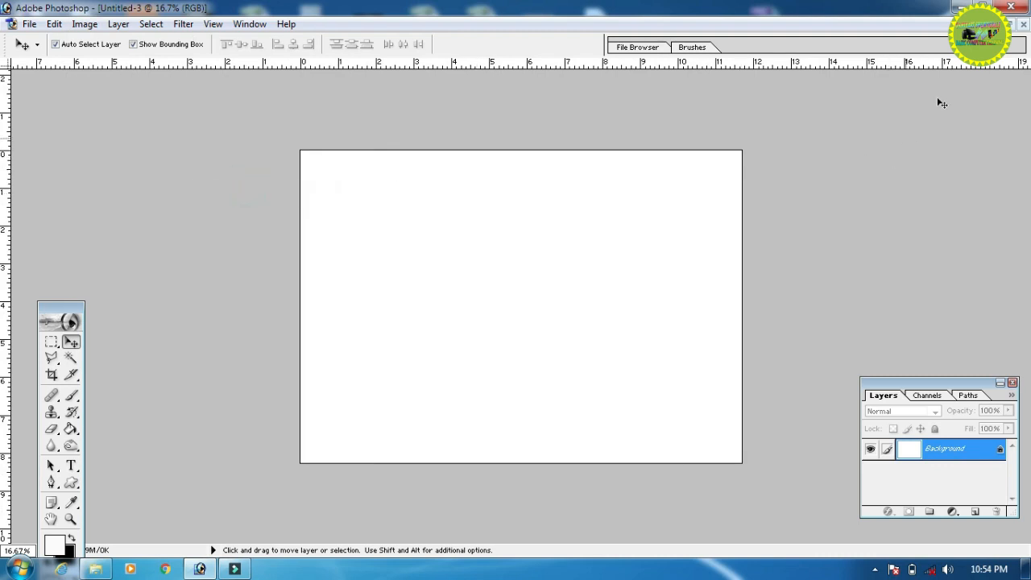
Copy the zigzag-peaked strip from aronai.psd onto the landscape page in Untitled-3 and maximize that document's window
click(1010, 28)
click(568, 191)
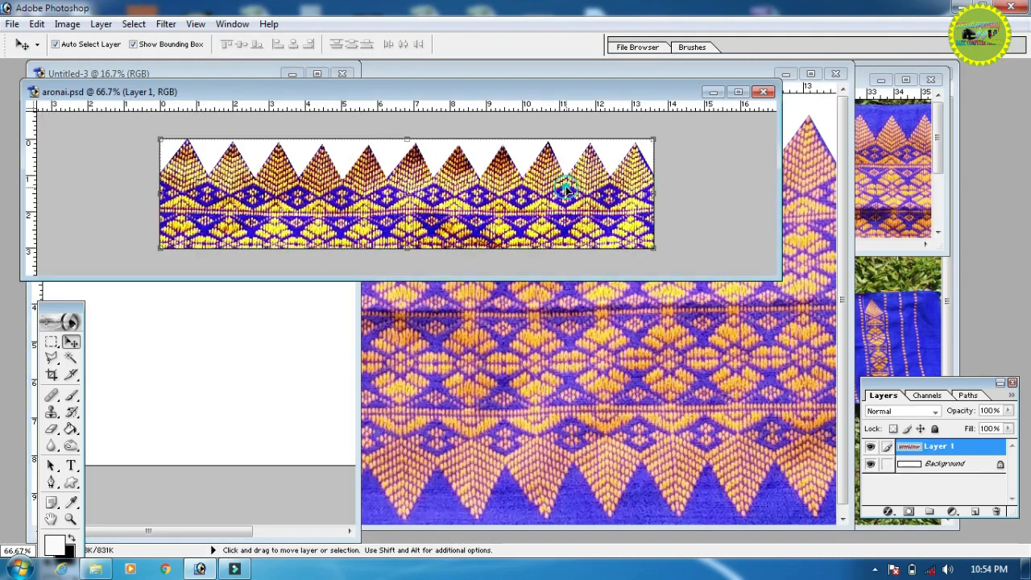
drag(566, 179, 292, 326)
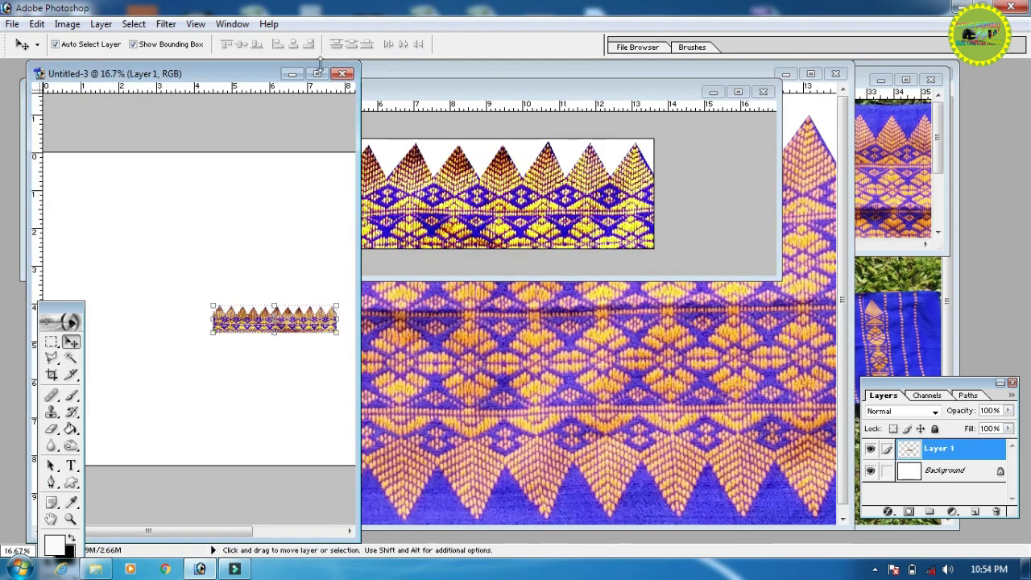
click(319, 73)
Place the strip in the page's upper-left corner and shrink it to about 2 inches wide, with its height scaled to 64.1%
drag(523, 324, 354, 167)
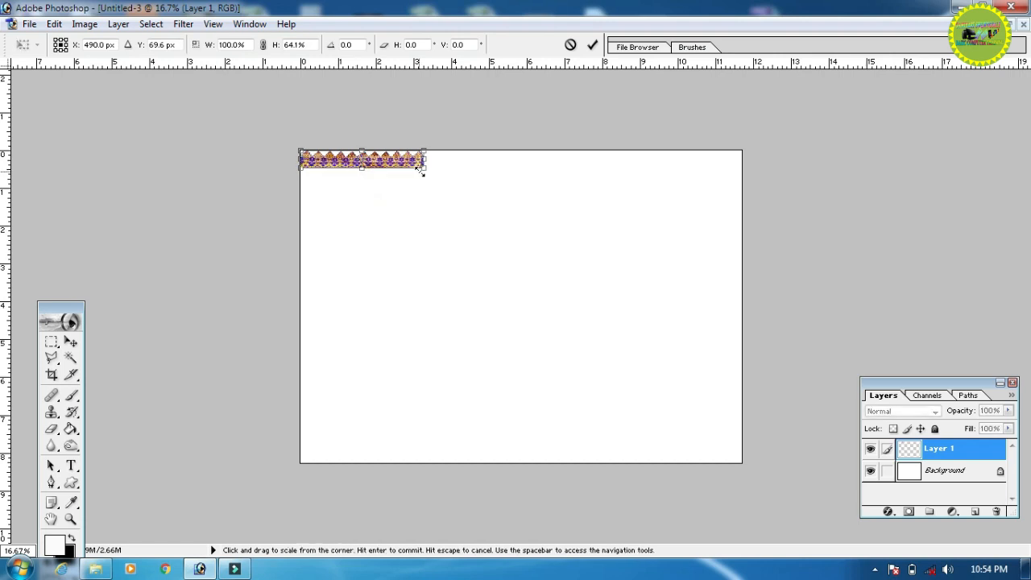
drag(429, 162, 380, 162)
click(593, 45)
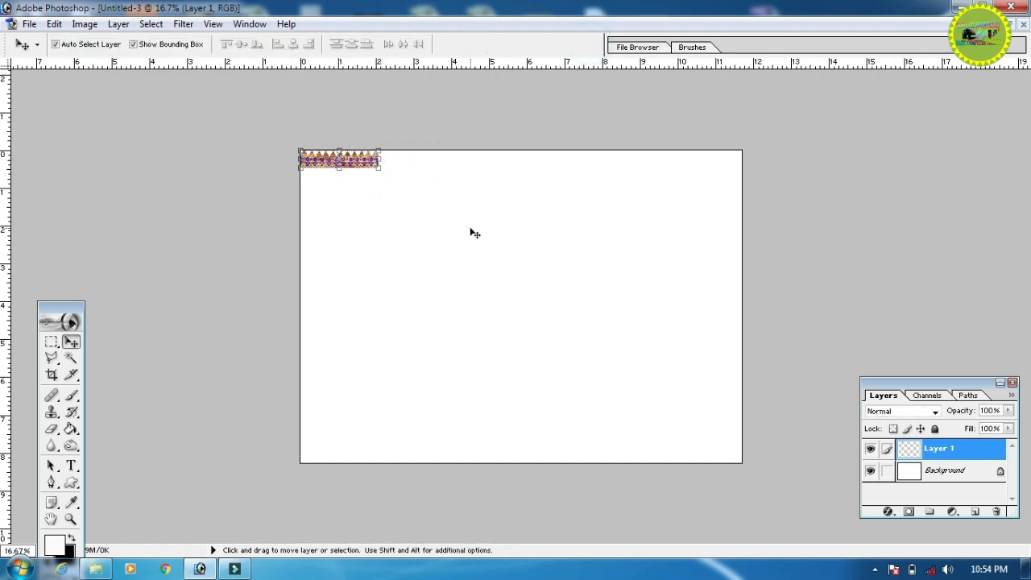
Move the strip toward the middle of the page and enlarge it to 384.8% width and 430.1% height
click(474, 233)
key(ctrl+plus)
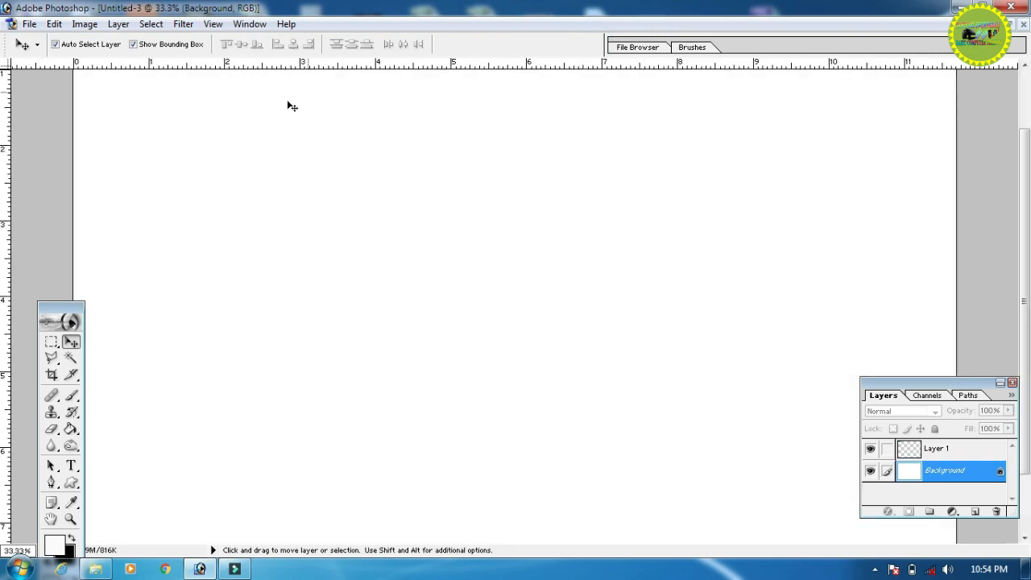
drag(239, 92, 327, 320)
drag(250, 157, 255, 247)
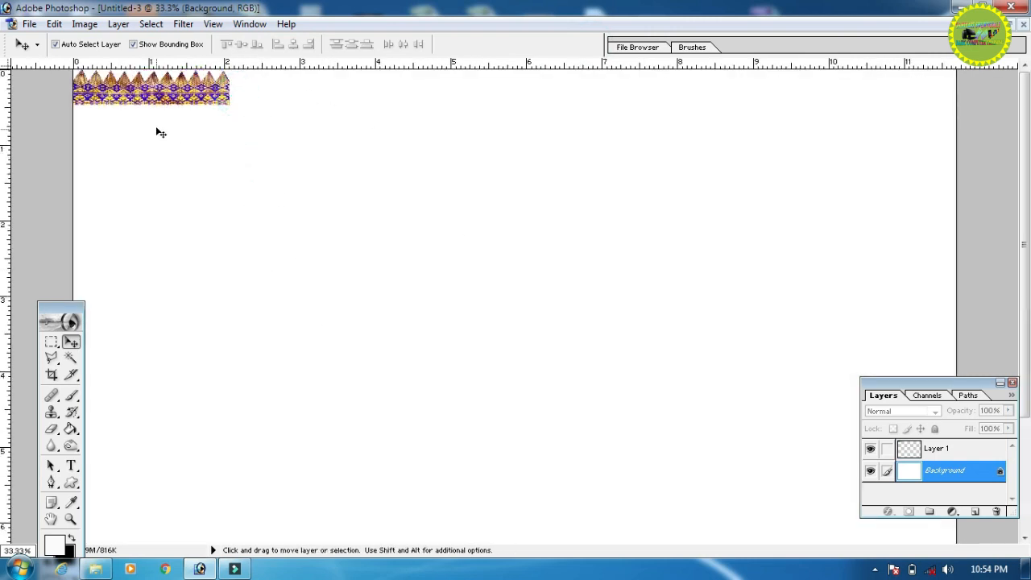
drag(184, 80, 387, 247)
drag(433, 274, 877, 387)
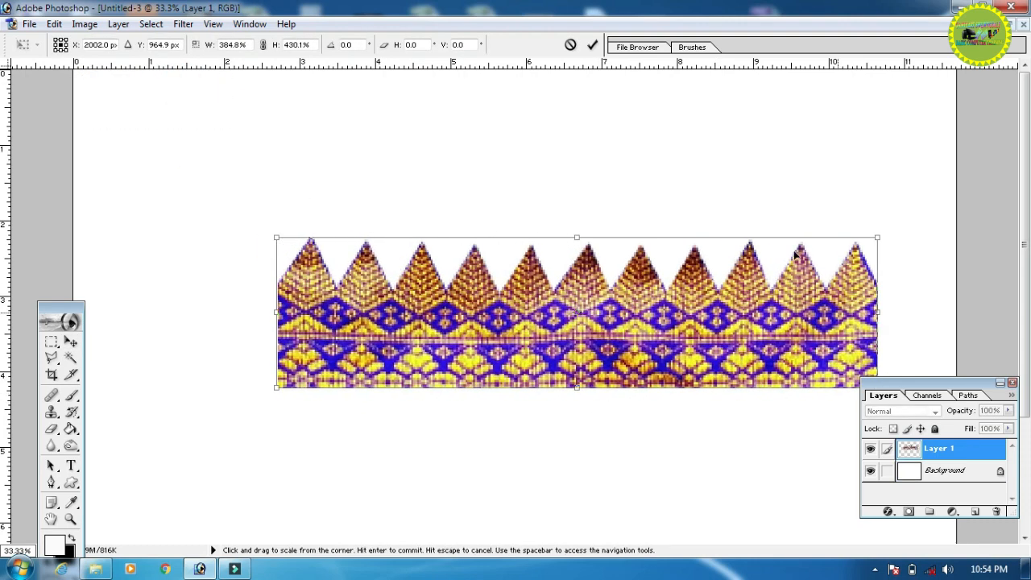
click(593, 45)
Choose bright green 1EFF00, make it the background color, and fill the Background layer with it
click(376, 142)
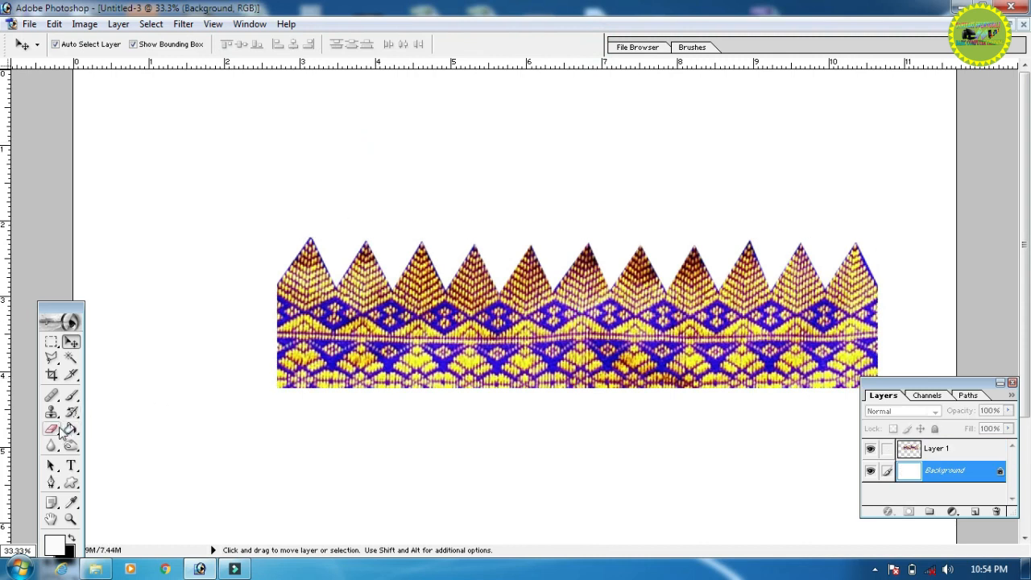
click(57, 431)
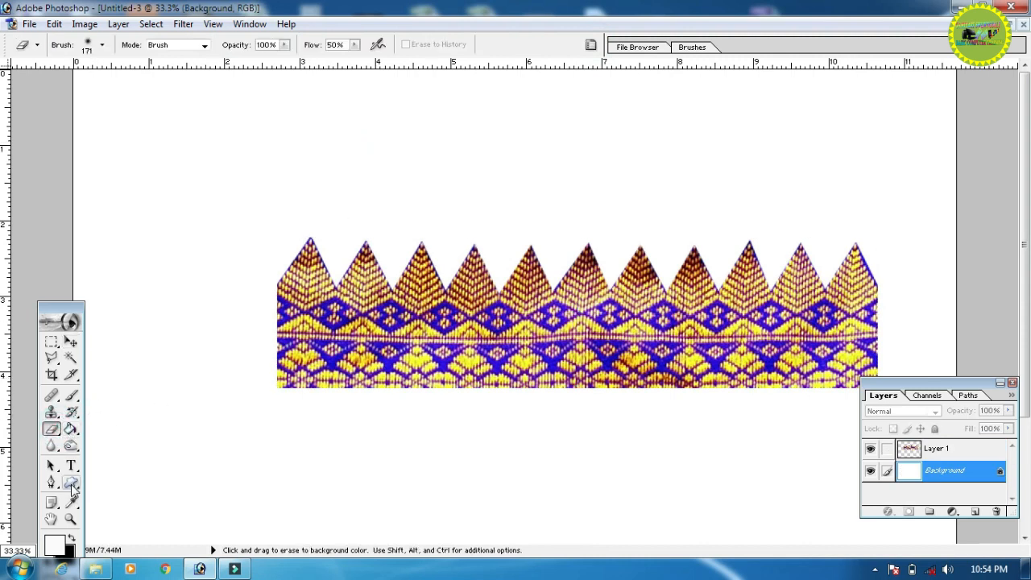
drag(64, 313, 57, 177)
click(53, 412)
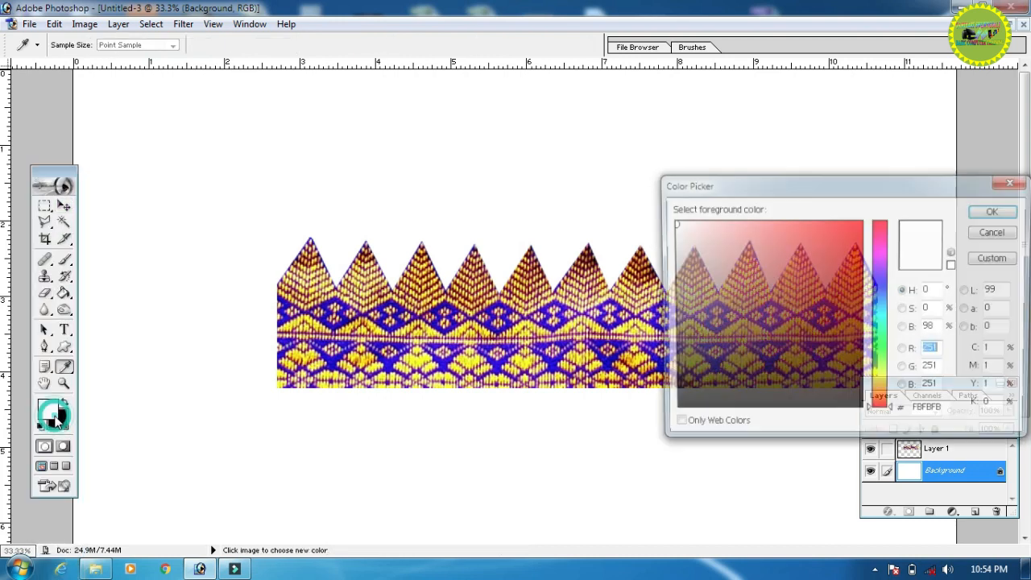
click(887, 352)
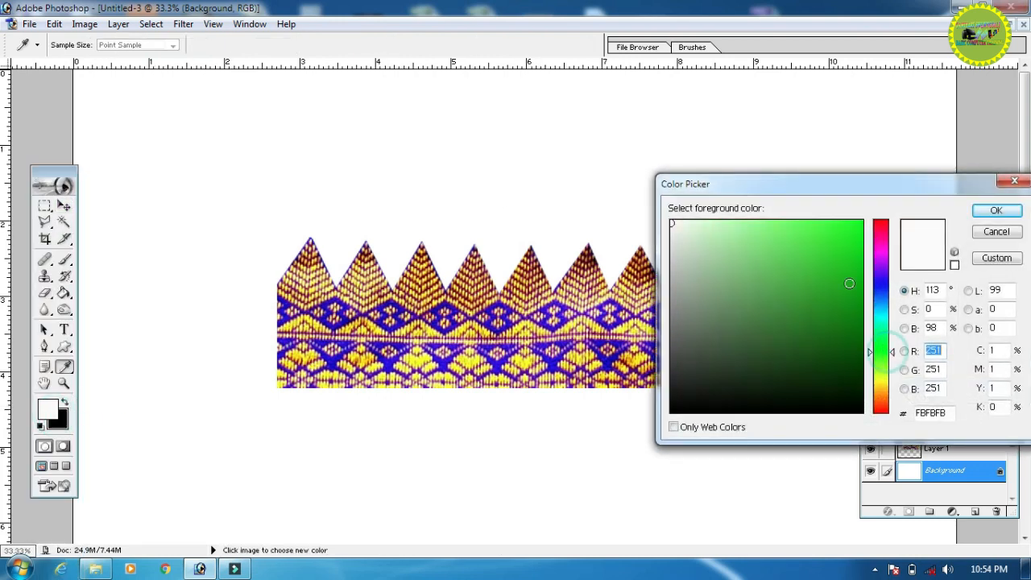
drag(850, 280, 914, 138)
click(996, 210)
key(e)
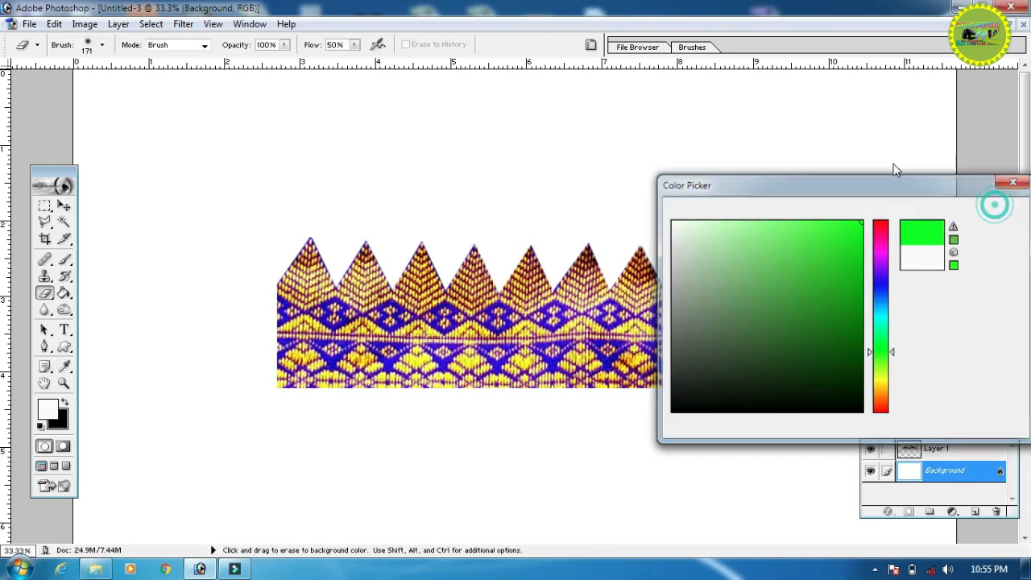
click(65, 403)
key(ctrl)
key(ctrl+BackSpace)
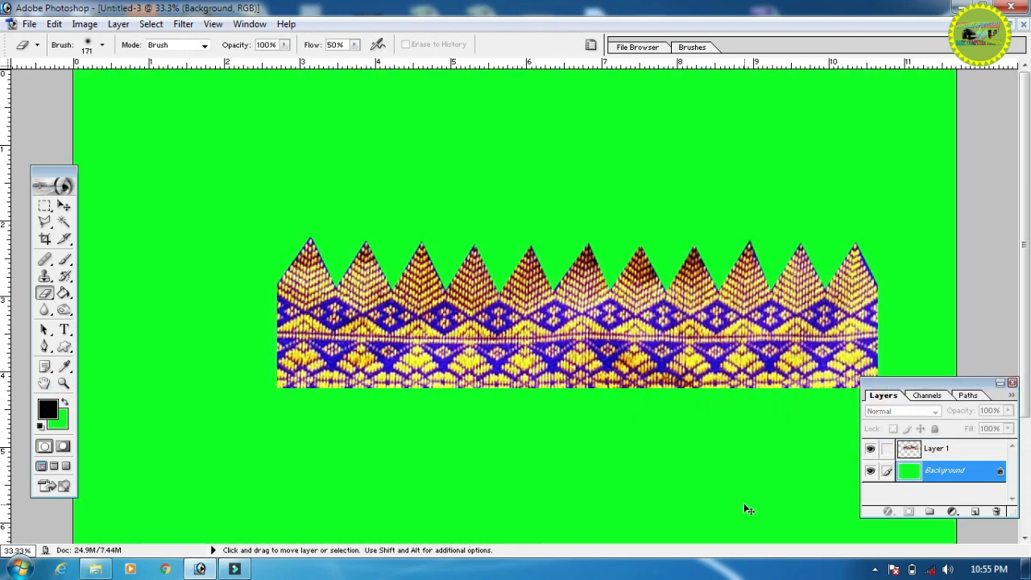
Sample purple-blue 4E22CC from the woven strip as the background color and fill the Background layer with it
key(ctrl+0)
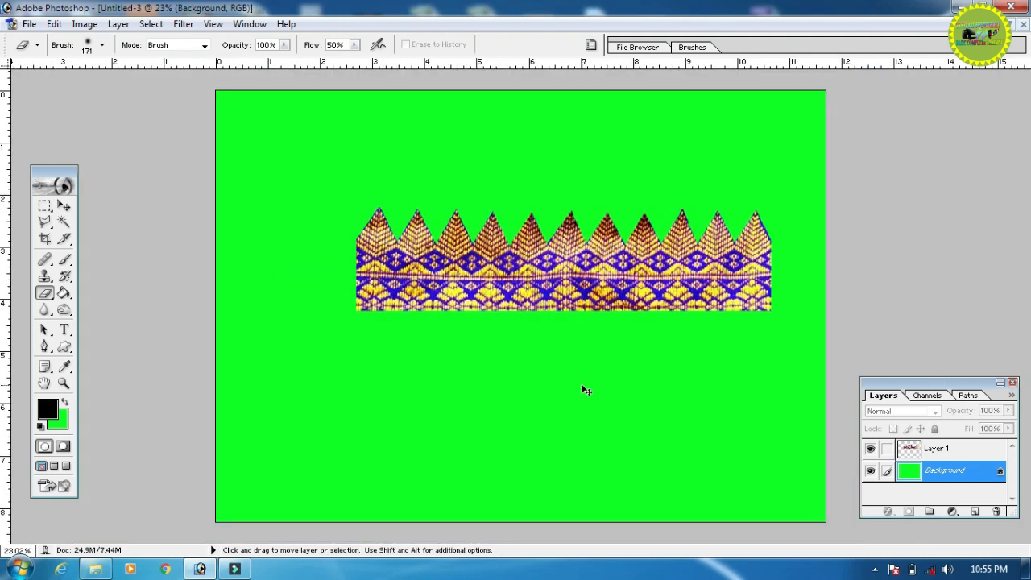
click(62, 207)
click(536, 304)
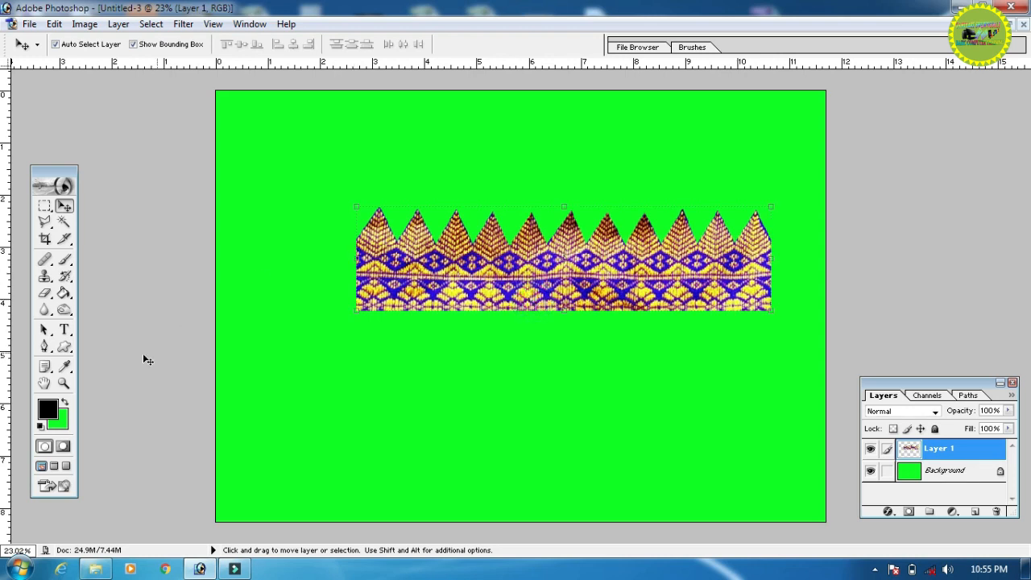
key(i)
click(64, 425)
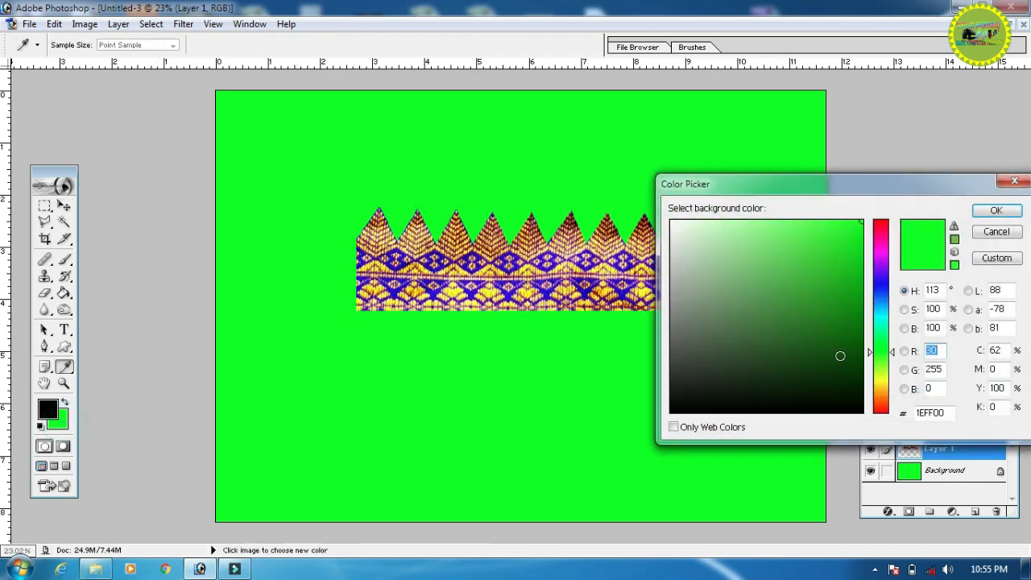
click(886, 287)
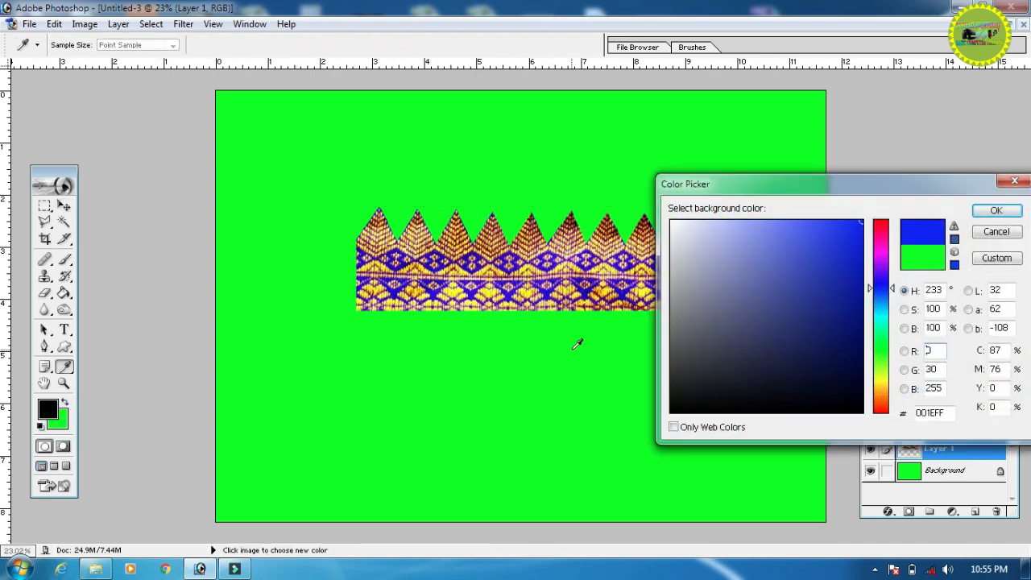
click(546, 260)
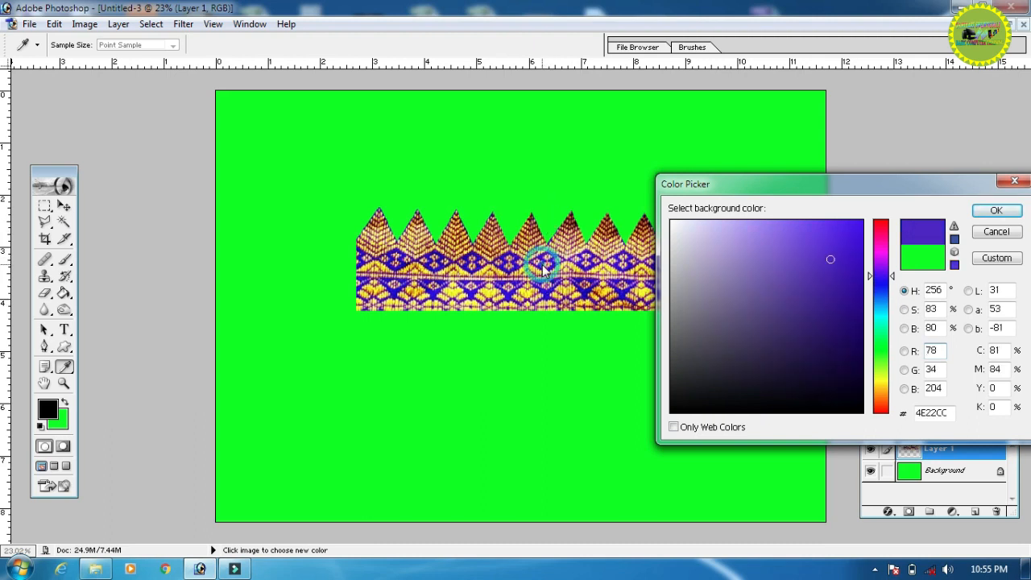
click(1009, 214)
key(v)
click(906, 468)
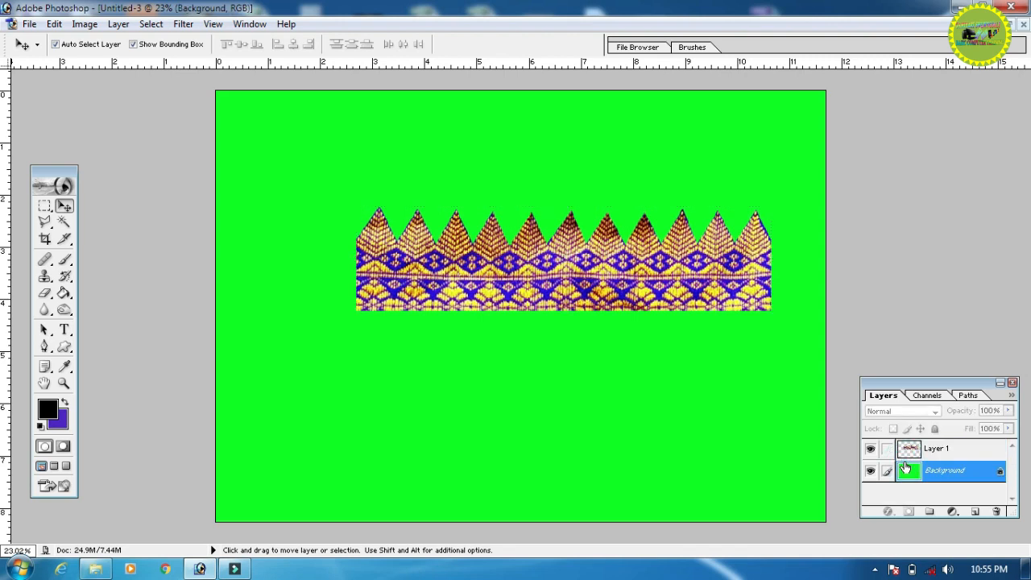
key(ctrl+BackSpace)
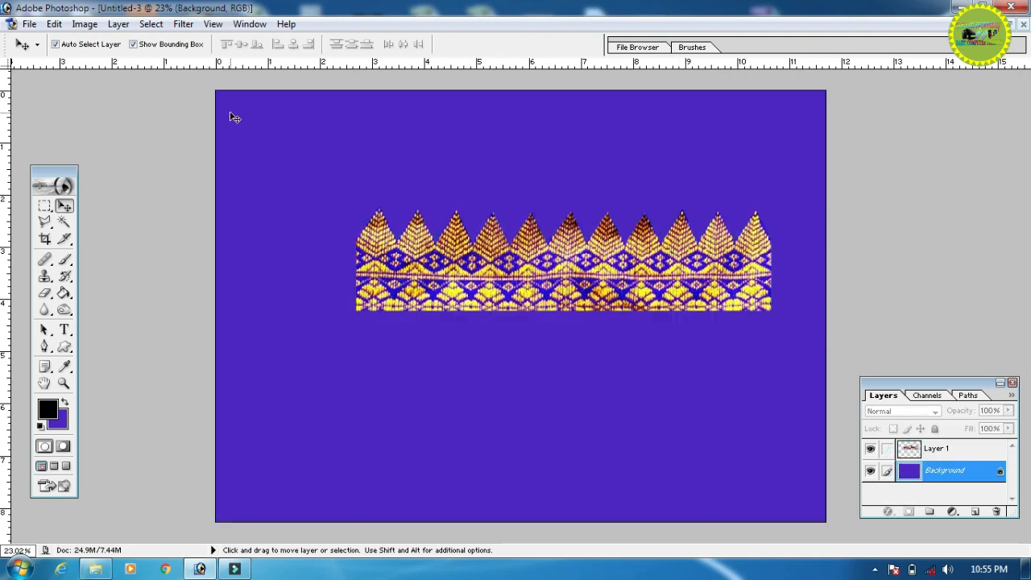
Move the strip into the page's upper-left corner and scale it down to about 2.4 by 0.9 inches
drag(500, 297, 369, 181)
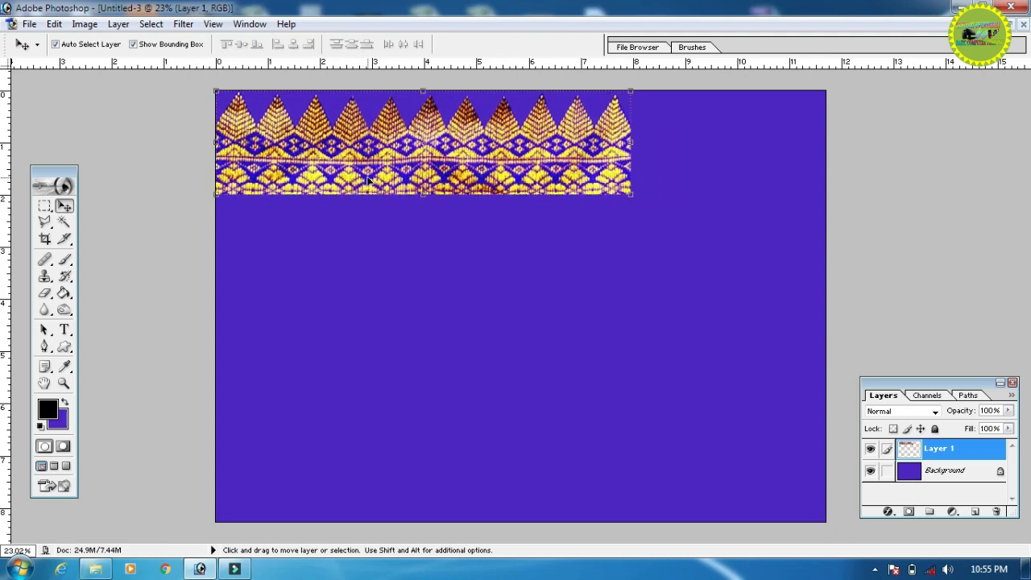
drag(449, 197, 450, 140)
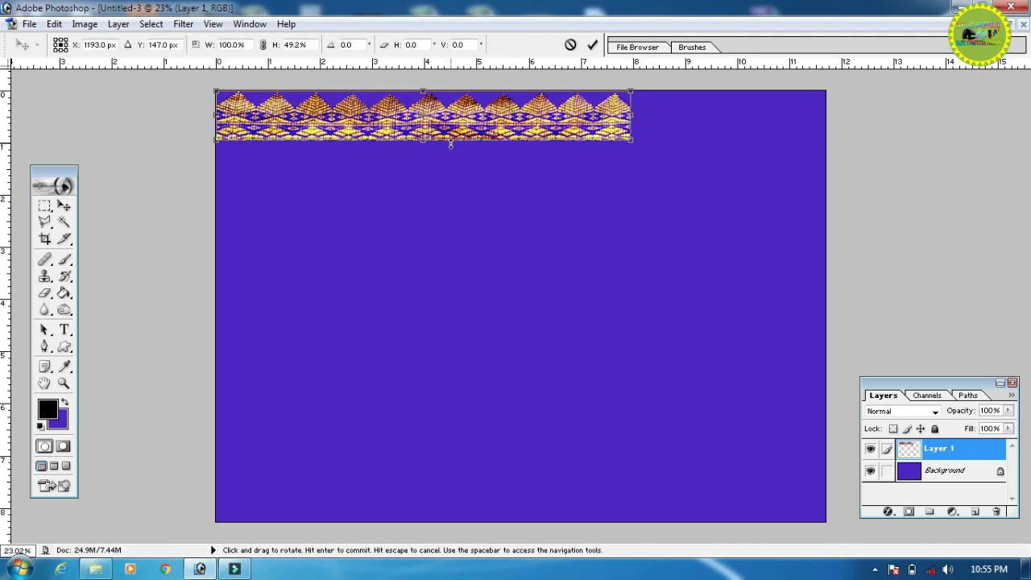
drag(633, 108, 345, 108)
click(593, 44)
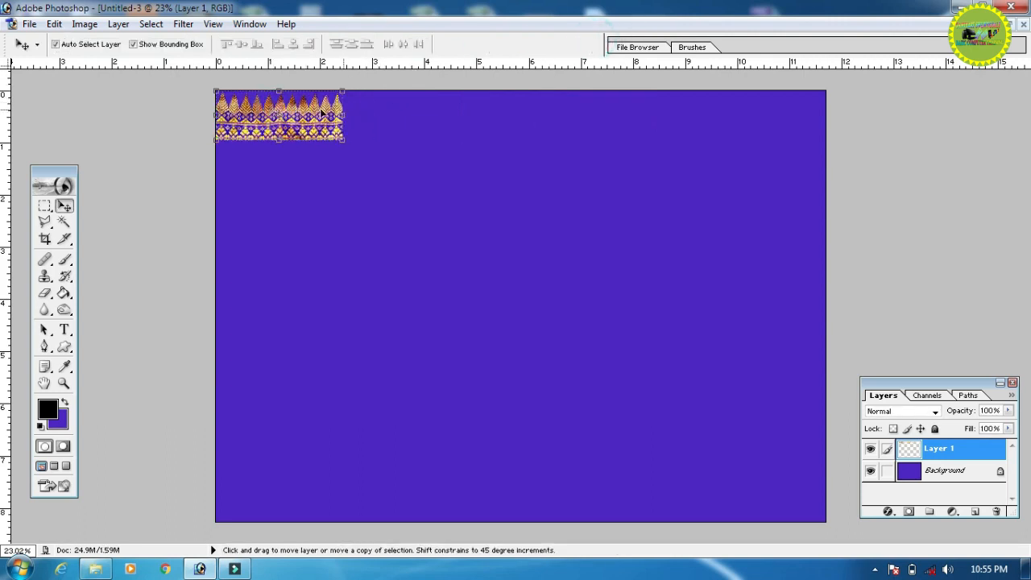
Duplicate the strip three times side by side to extend the pattern row along the page's upper edge
drag(300, 113, 679, 118)
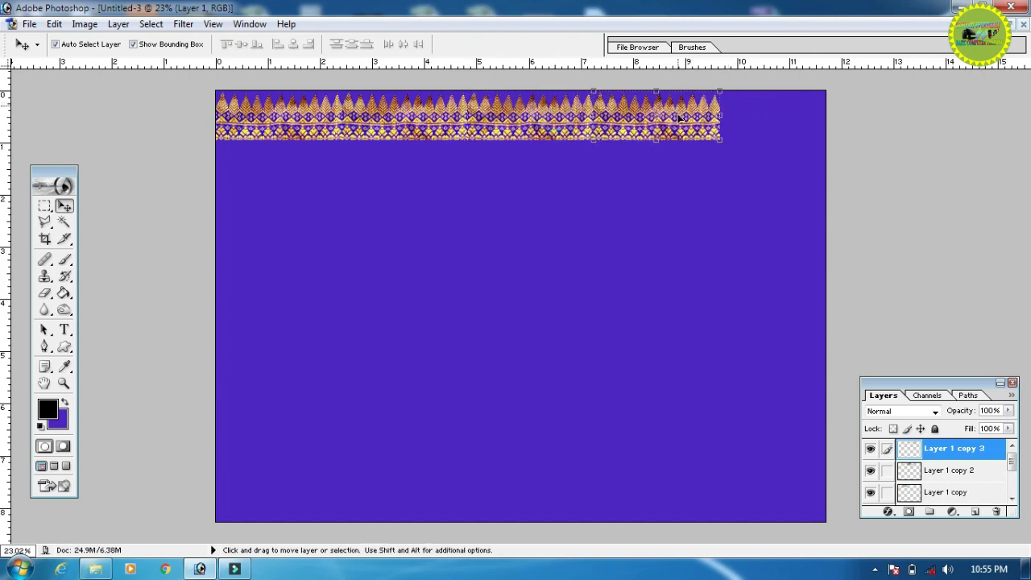
click(683, 335)
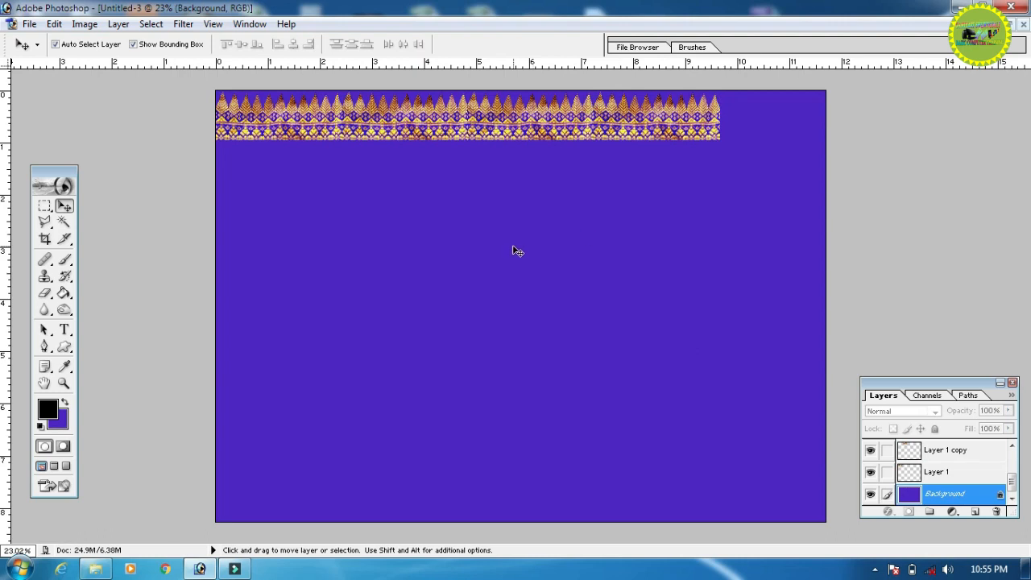
Check the copied strips in the upper row and their layers by selecting them one after another
click(671, 119)
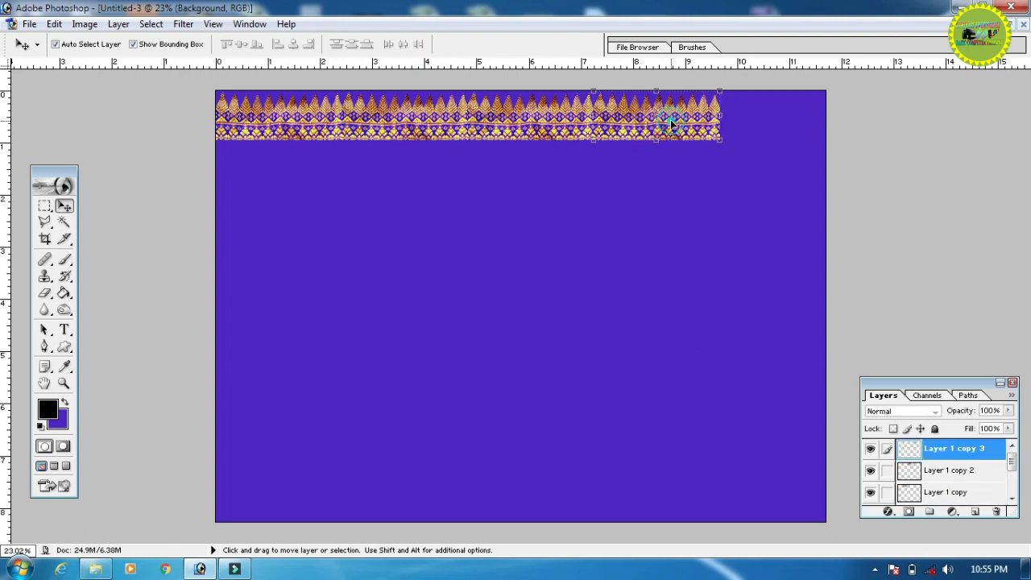
click(568, 125)
click(428, 127)
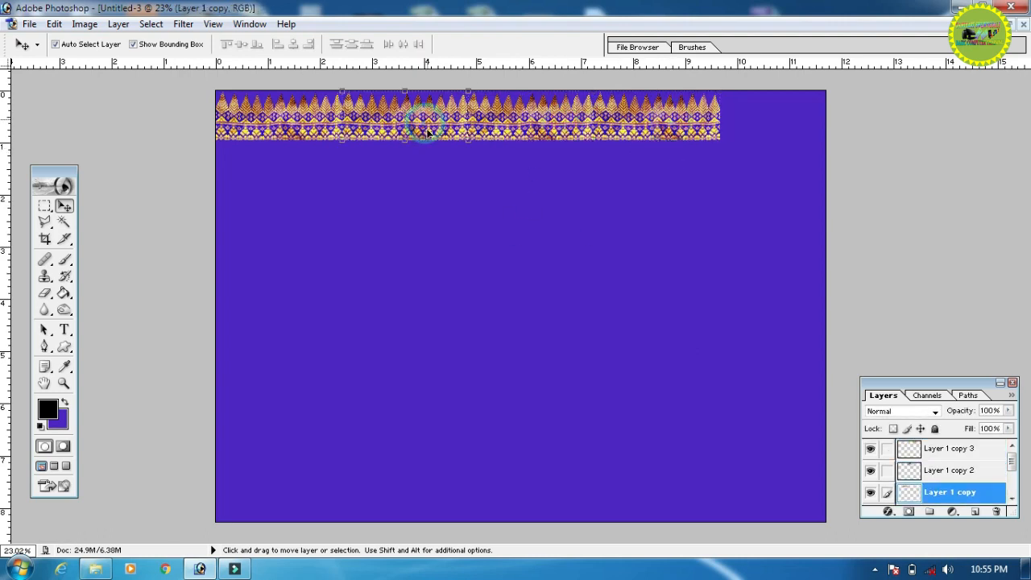
click(375, 244)
key(ctrl+plus)
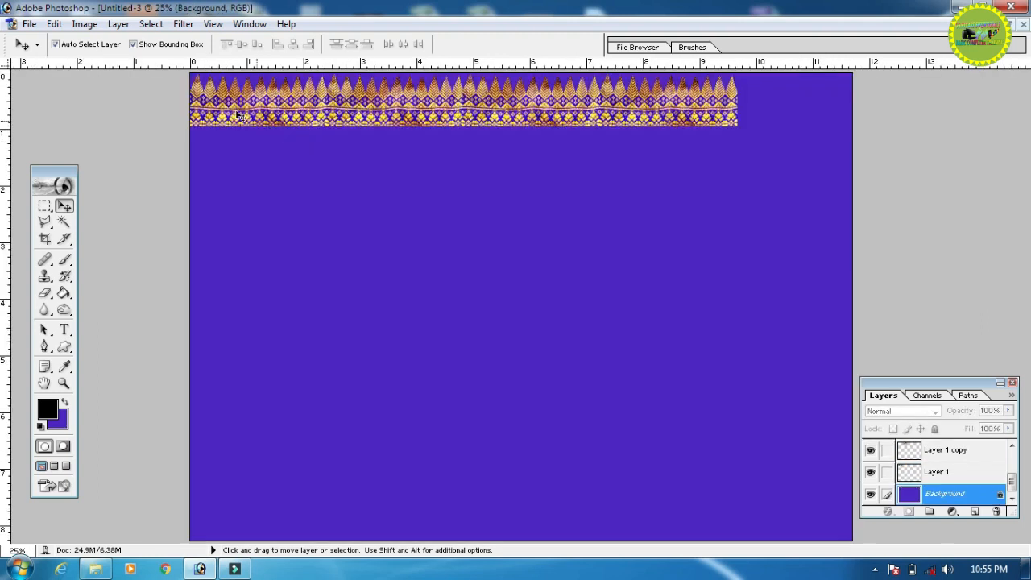
click(657, 127)
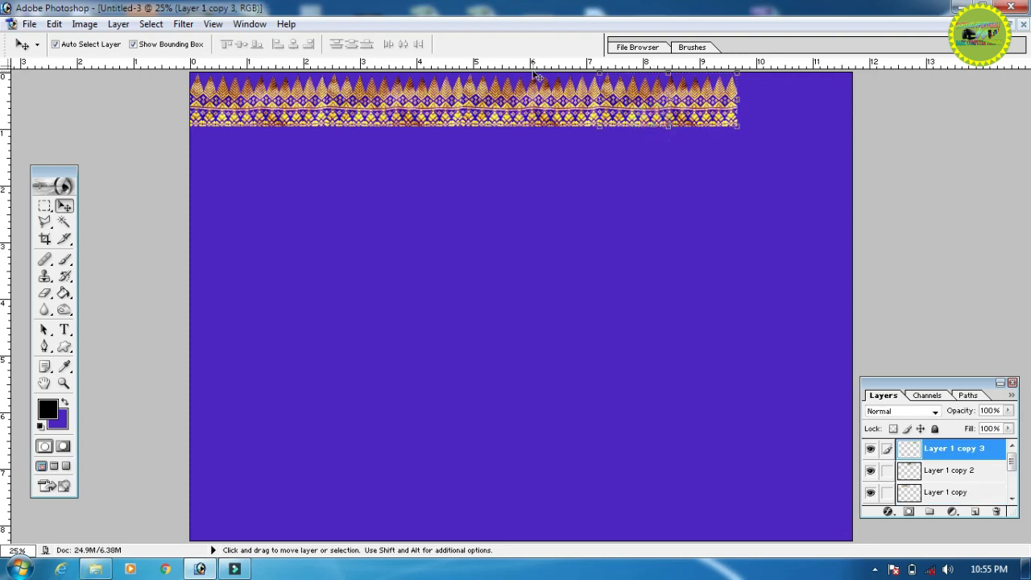
click(500, 83)
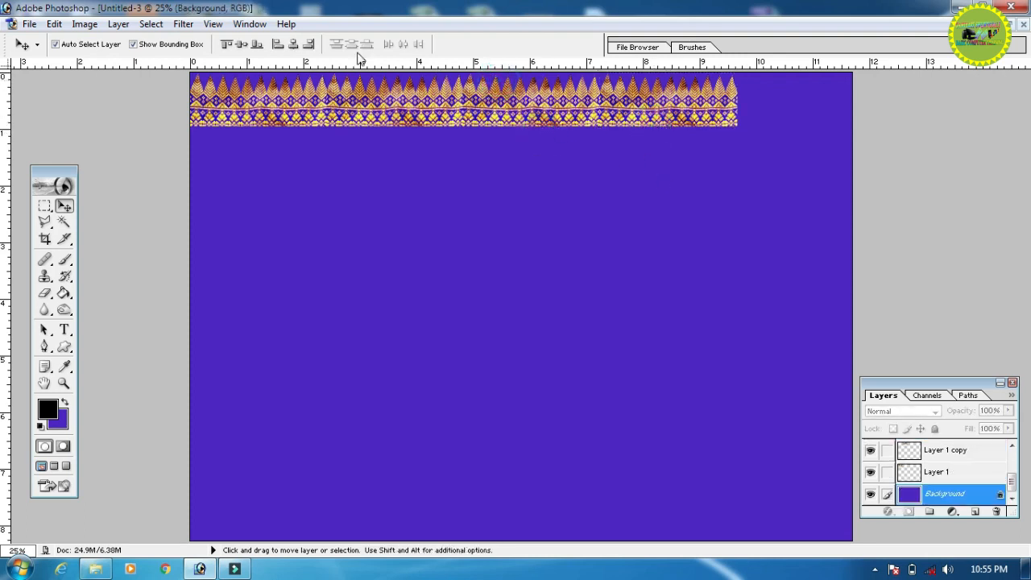
click(240, 84)
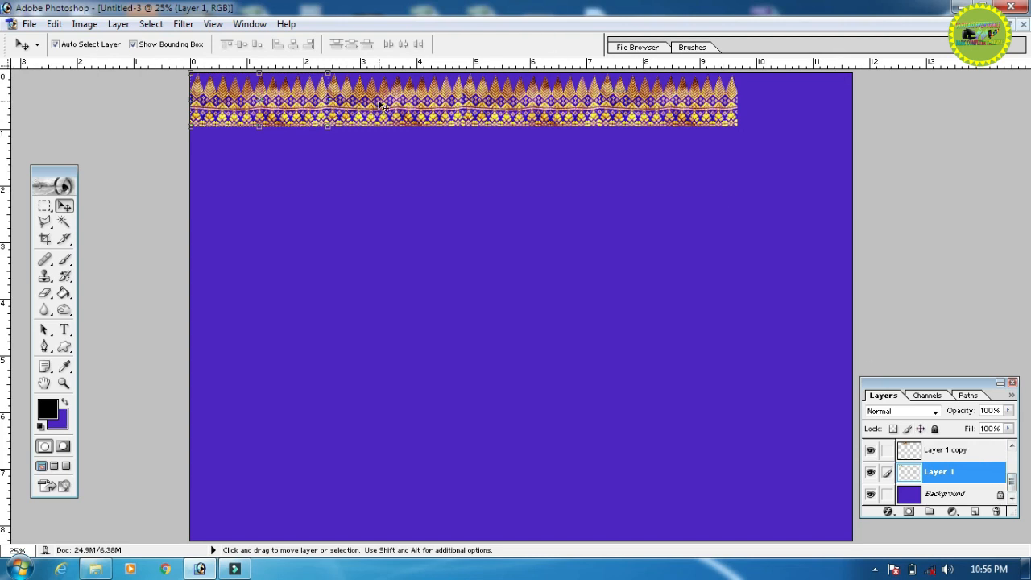
scroll(380, 103, down, 5)
scroll(174, 234, up, 1)
Switch to the aronai.psd document and minimize Photoshop to show the Windows desktop
key(ctrl+Tab)
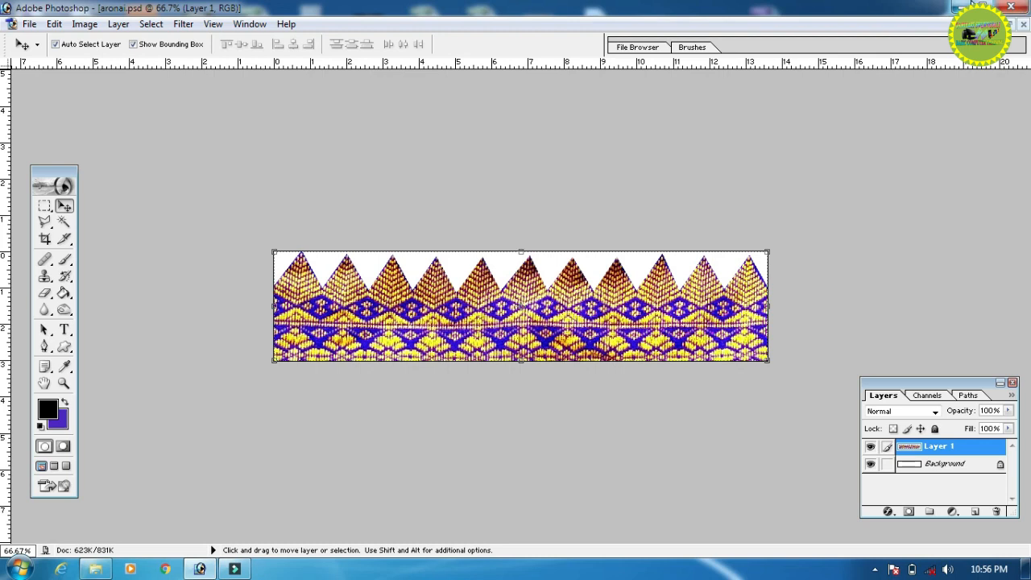
click(963, 7)
right_click(683, 102)
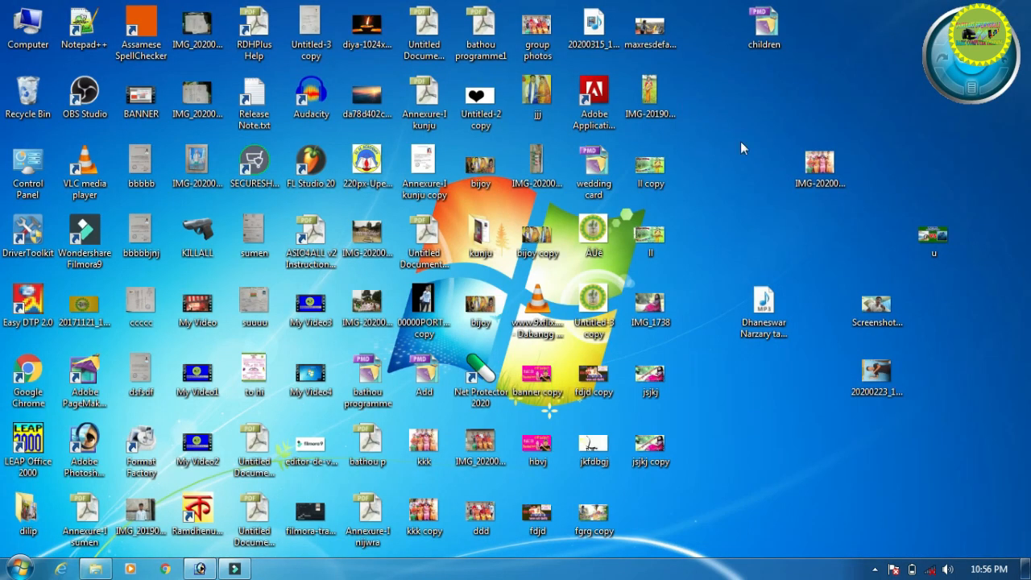
click(739, 145)
right_click(737, 146)
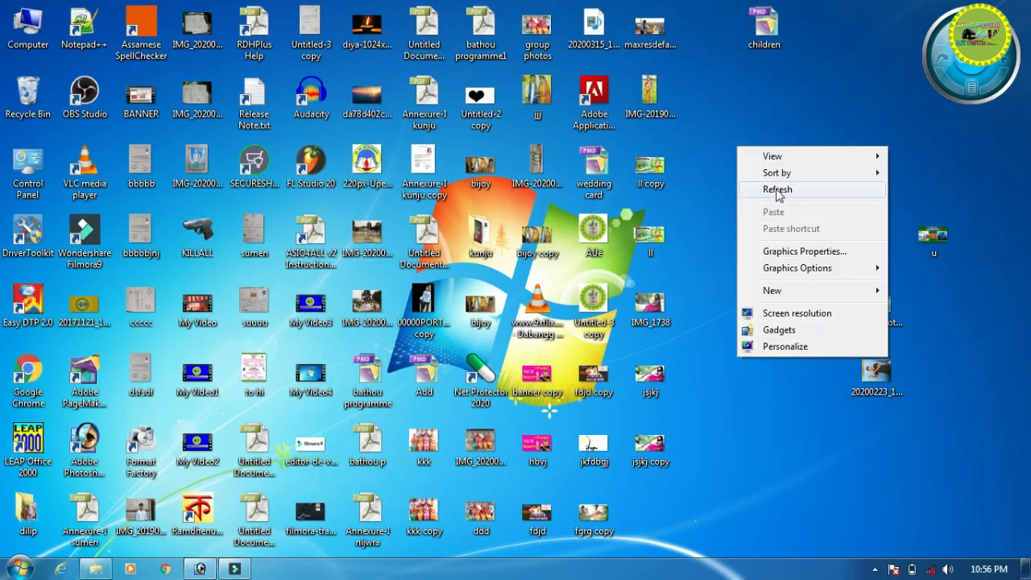
click(778, 190)
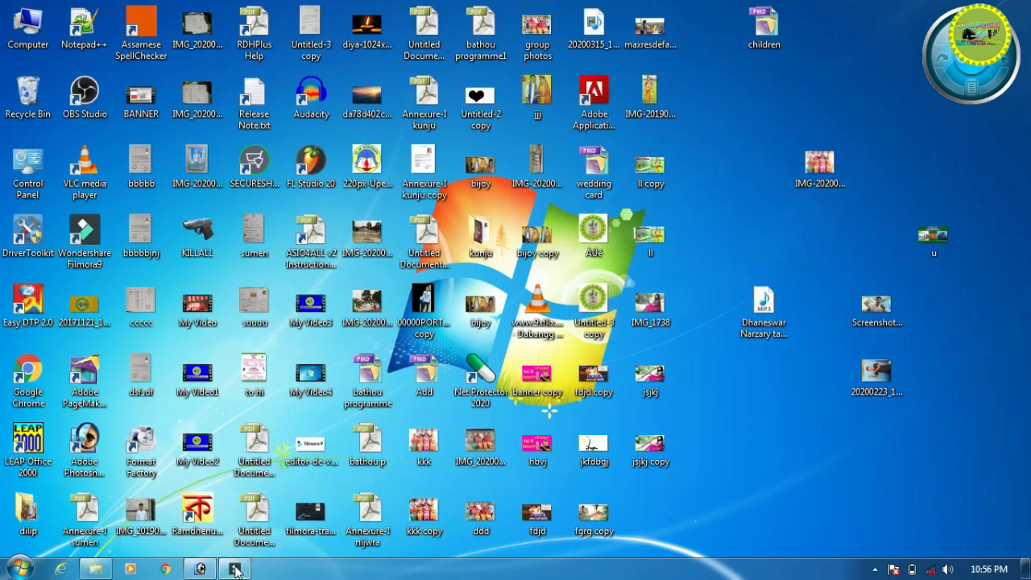
click(28, 29)
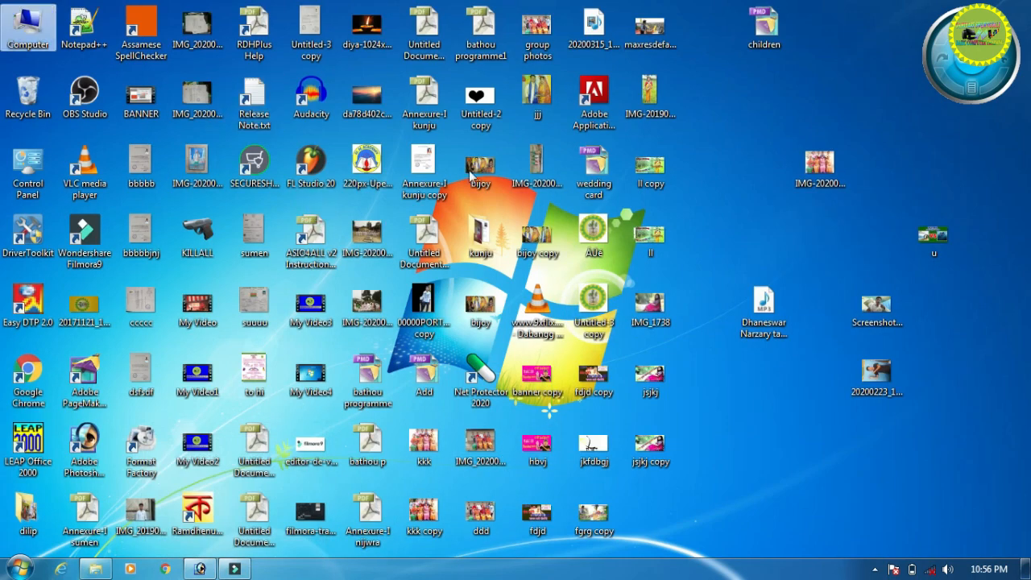
right_click(713, 182)
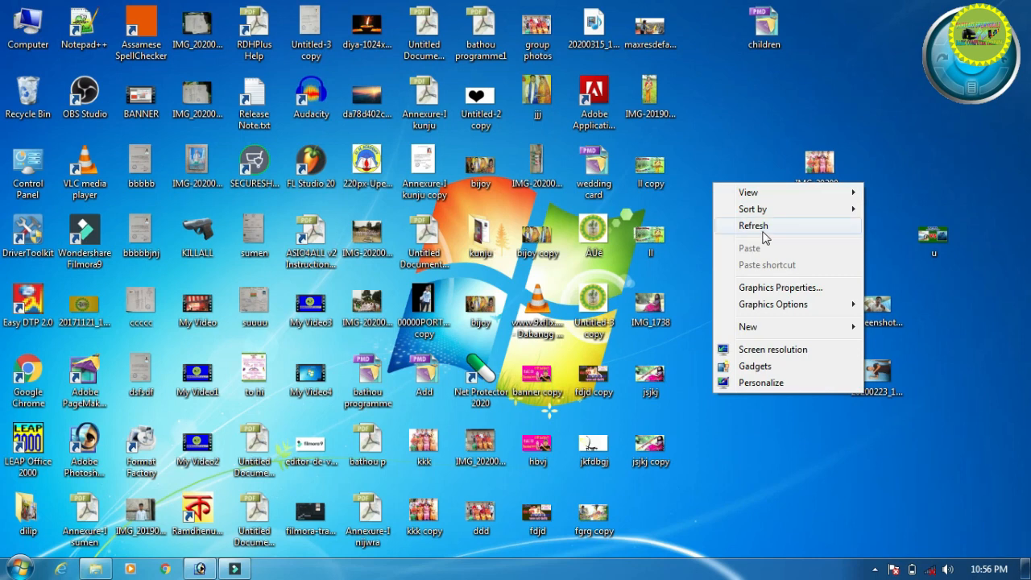
click(762, 229)
right_click(763, 231)
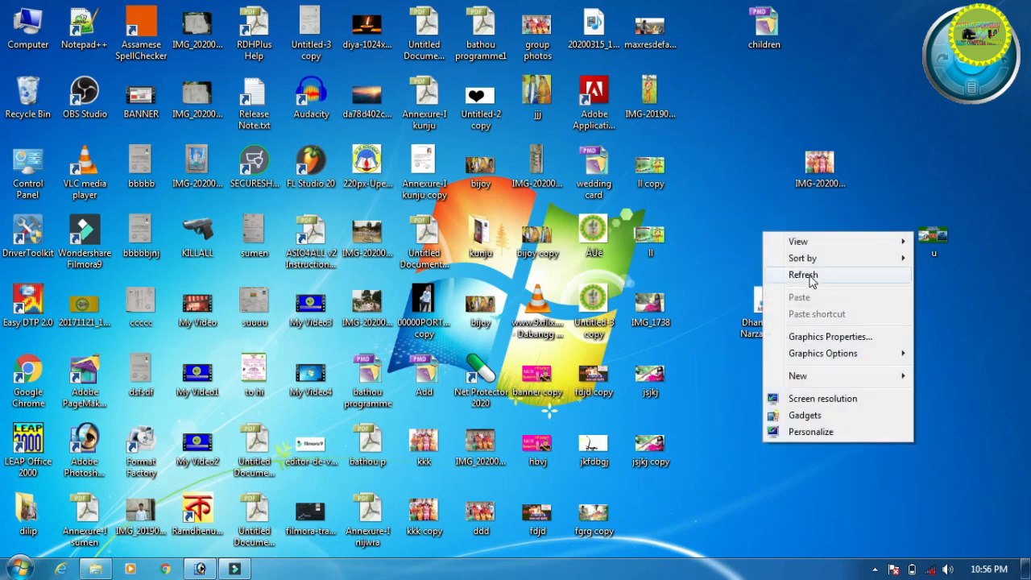
click(810, 277)
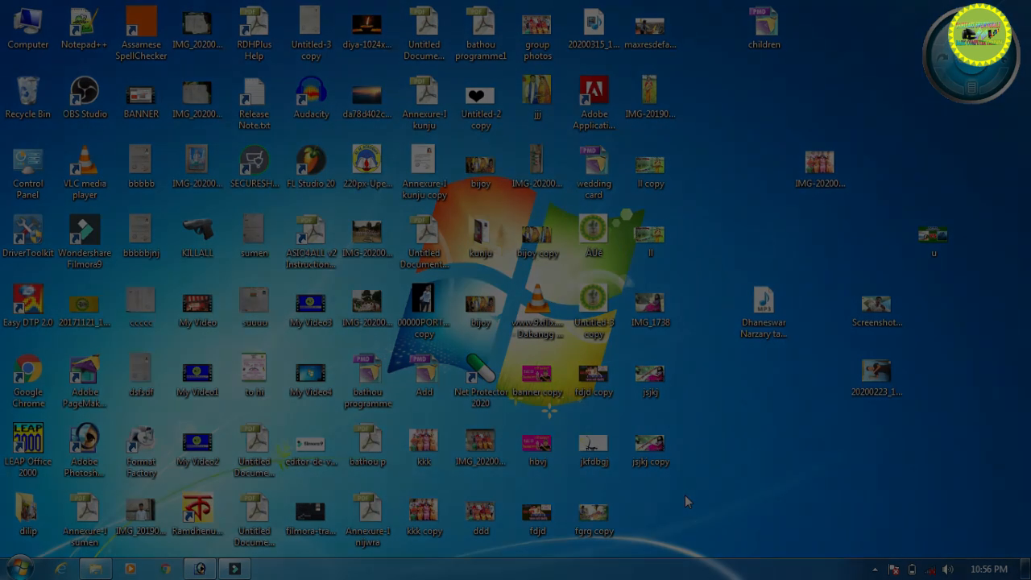